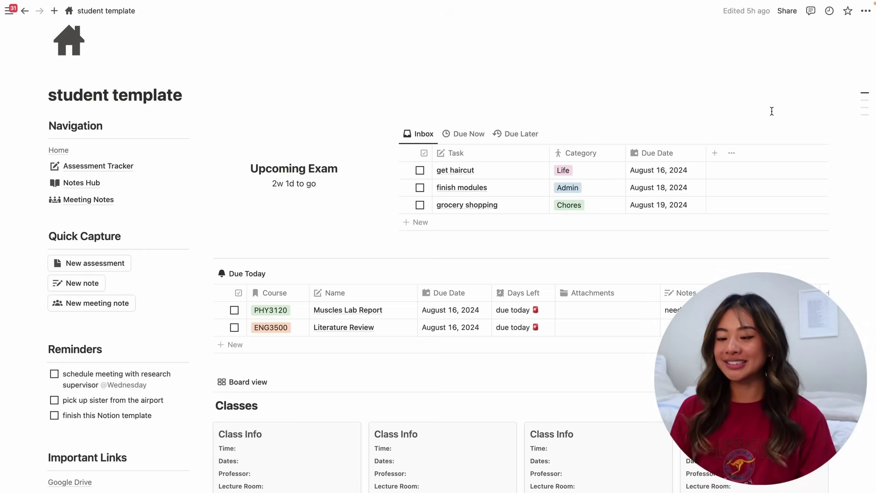
pyautogui.scroll(2, 772, 112)
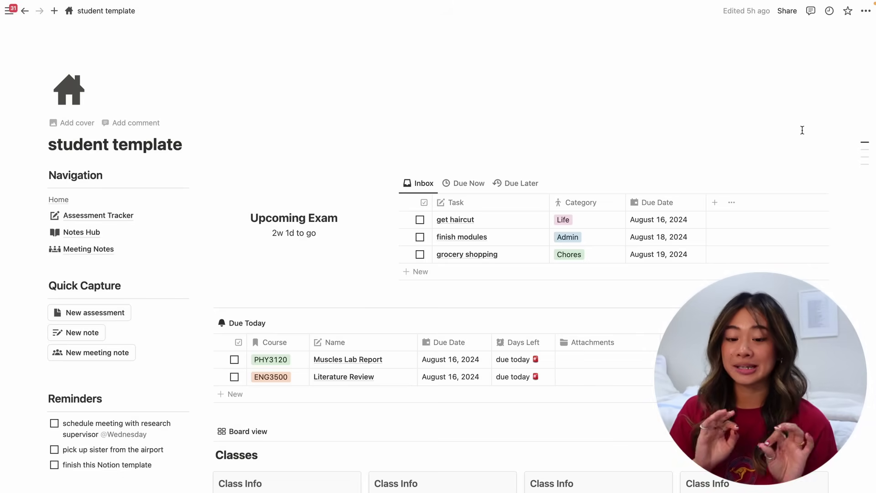
pyautogui.scroll(1, 428, 141)
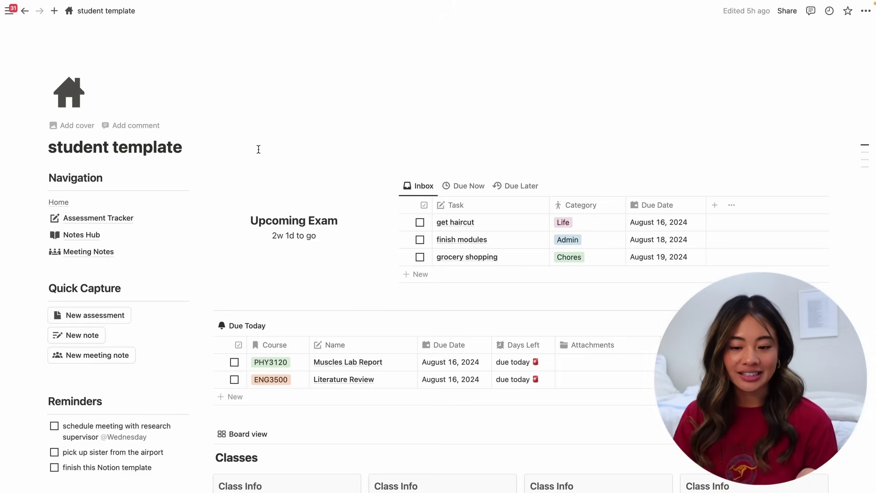
pyautogui.scroll(-2, 198, 139)
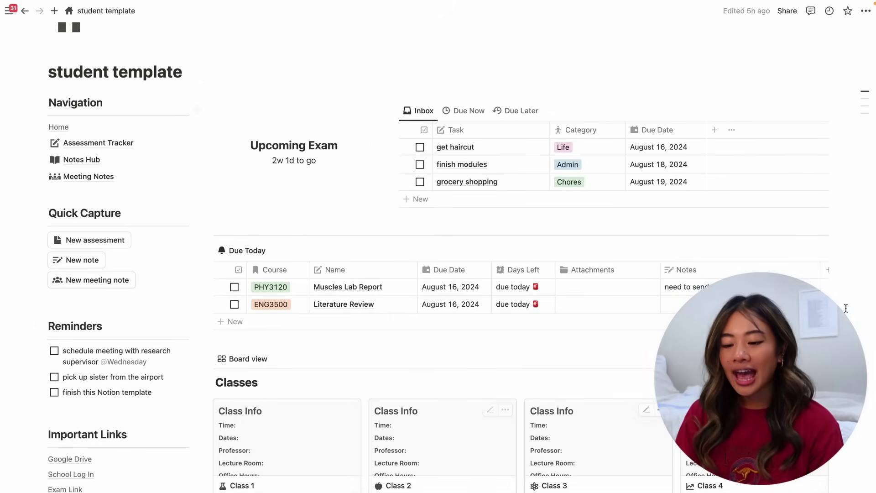
pyautogui.scroll(2, 258, 169)
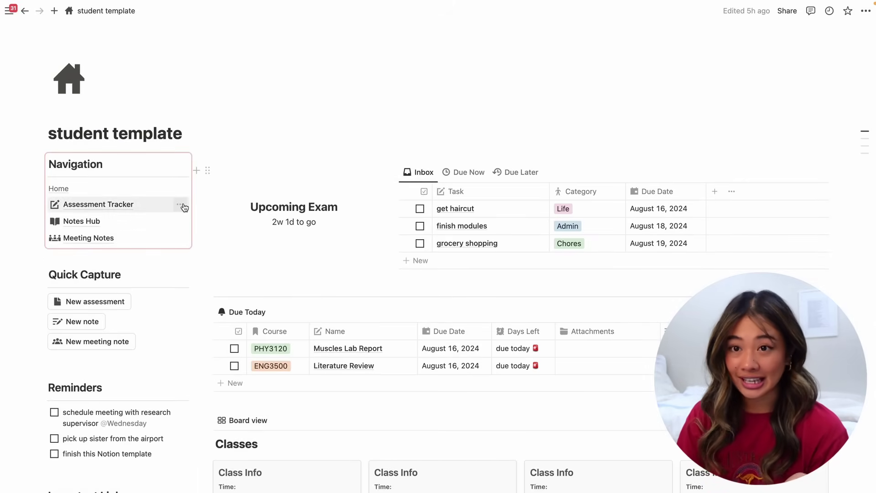
pyautogui.click(68, 203)
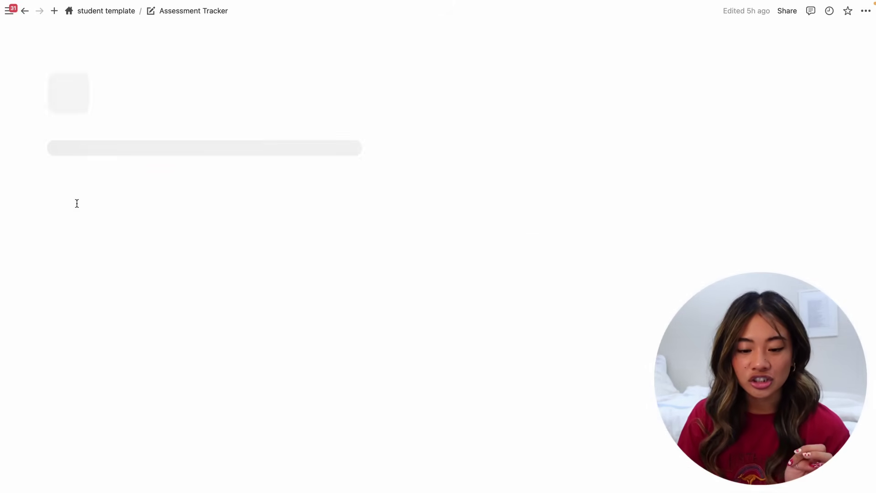
pyautogui.click(79, 236)
pyautogui.click(83, 252)
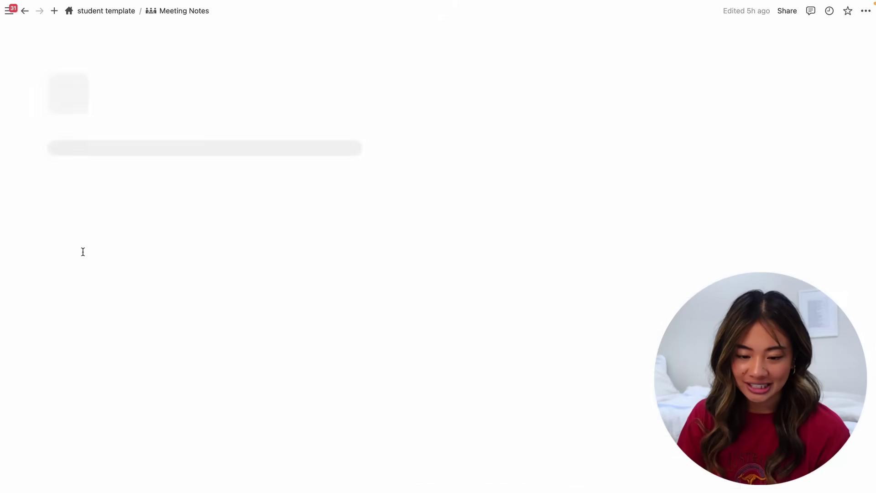
pyautogui.click(59, 203)
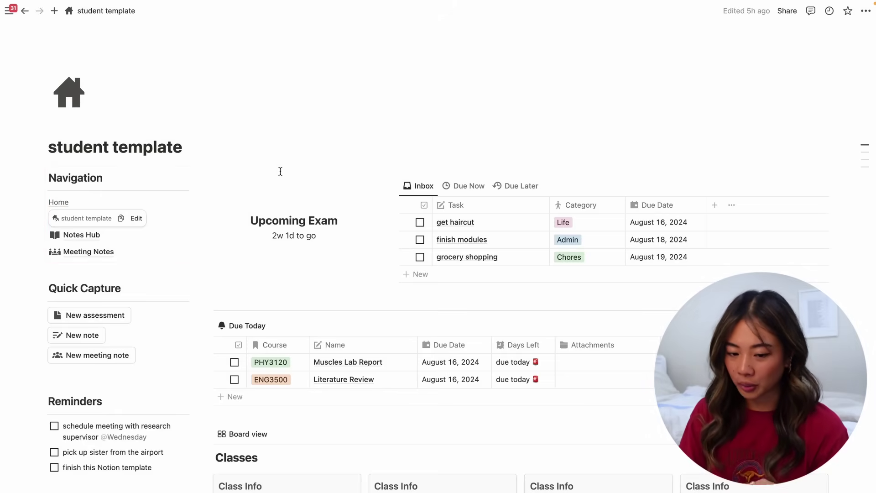
pyautogui.scroll(-2, 111, 215)
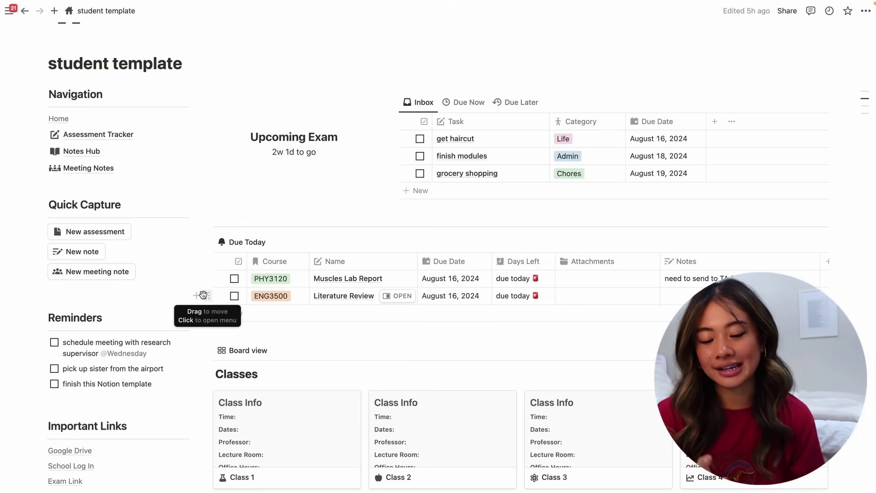
pyautogui.scroll(-3, 278, 166)
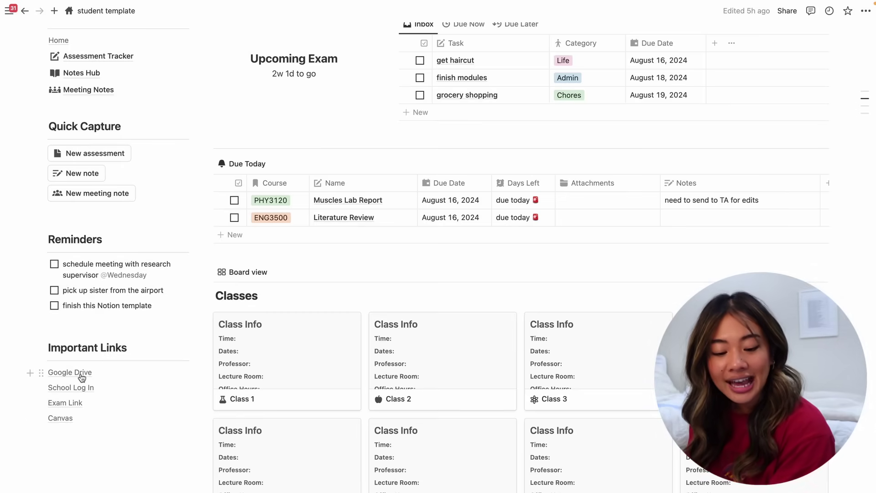
pyautogui.moveTo(82, 377)
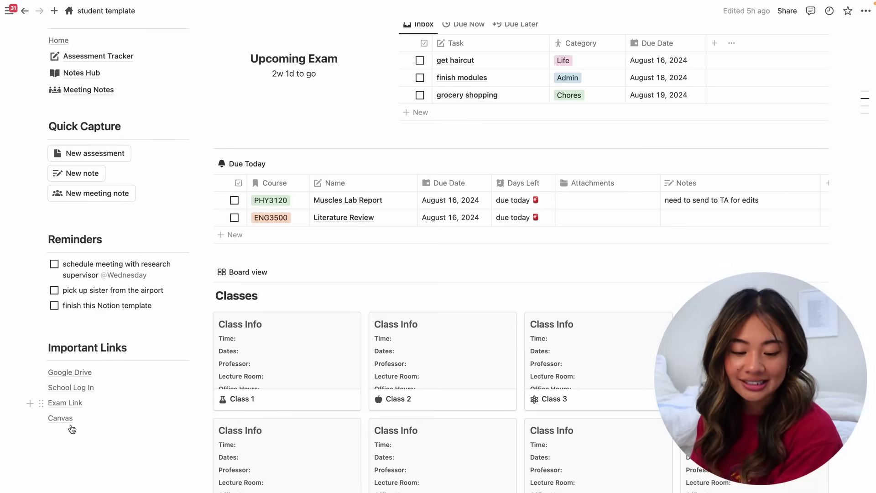
pyautogui.scroll(5, 81, 445)
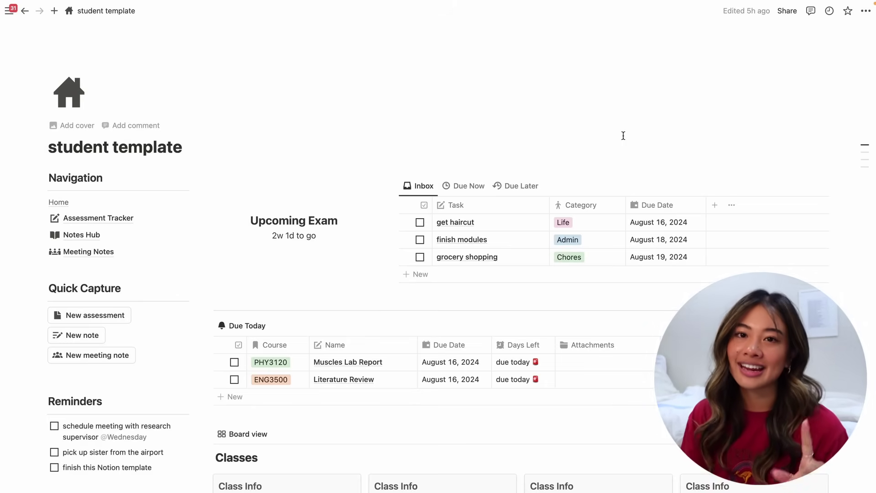
pyautogui.scroll(-3, 623, 136)
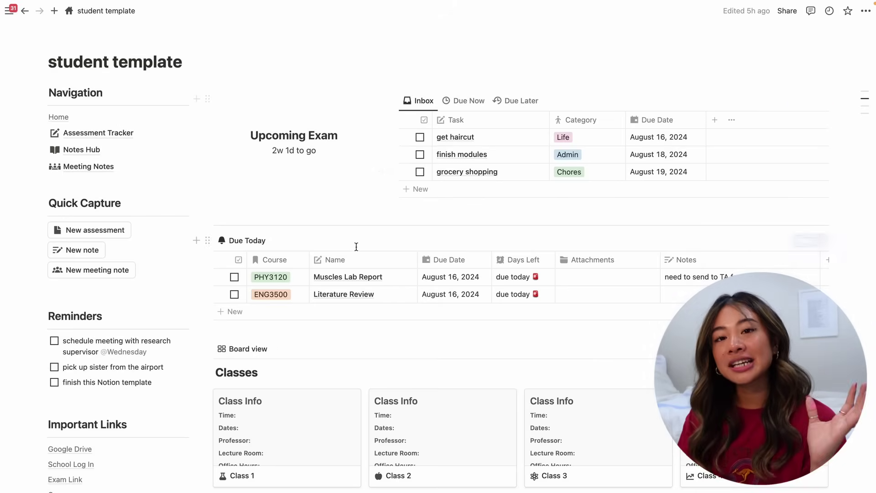
pyautogui.scroll(-3, 347, 288)
pyautogui.scroll(-2, 347, 288)
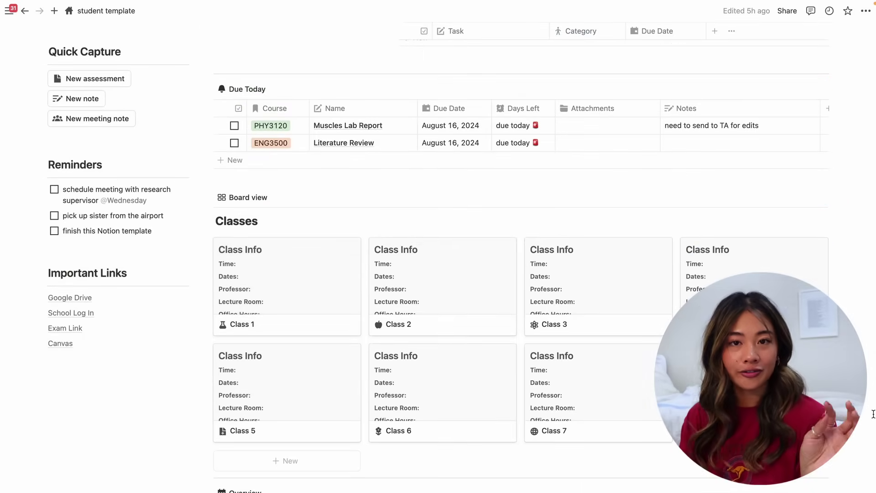
pyautogui.scroll(-10, 873, 414)
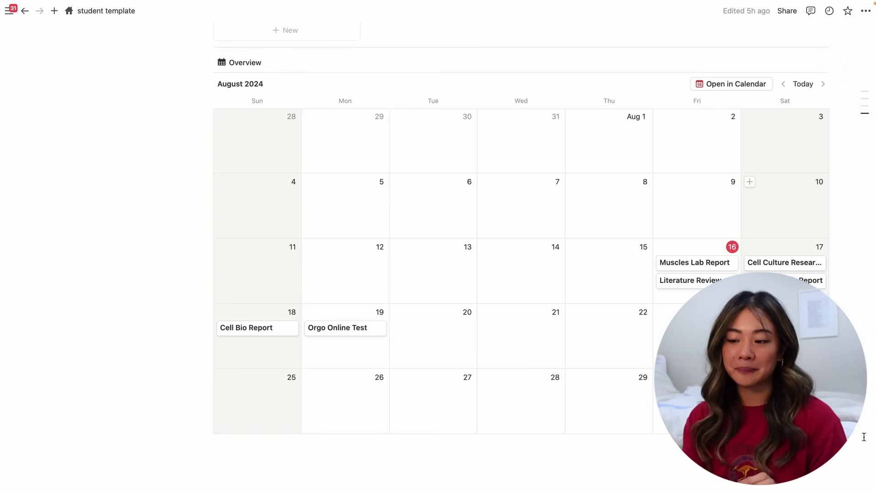
pyautogui.scroll(15, 864, 437)
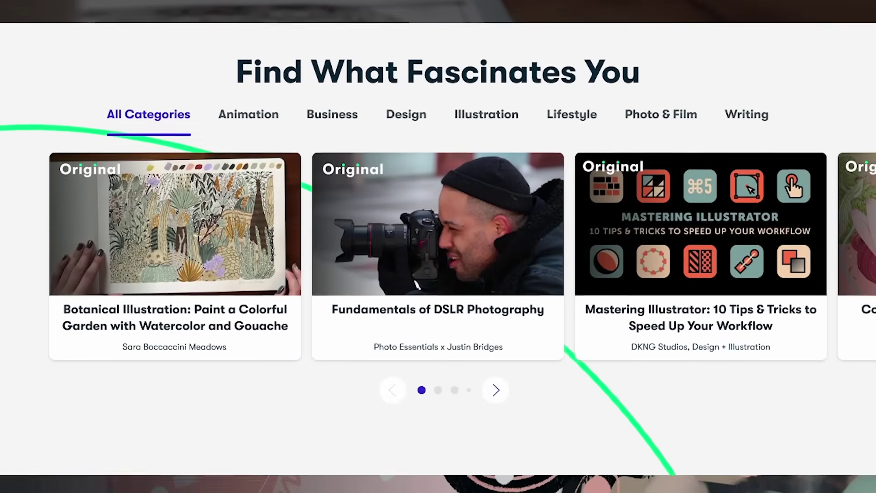
# Play the Botanical Illustration class and scroll through the Notion course's lesson list.
pyautogui.click(203, 240)
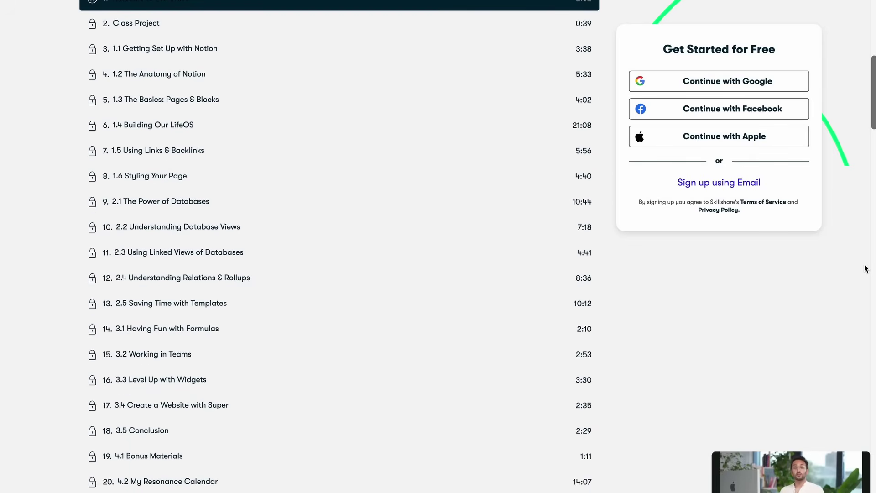
pyautogui.scroll(-1, 866, 268)
pyautogui.scroll(3, 866, 269)
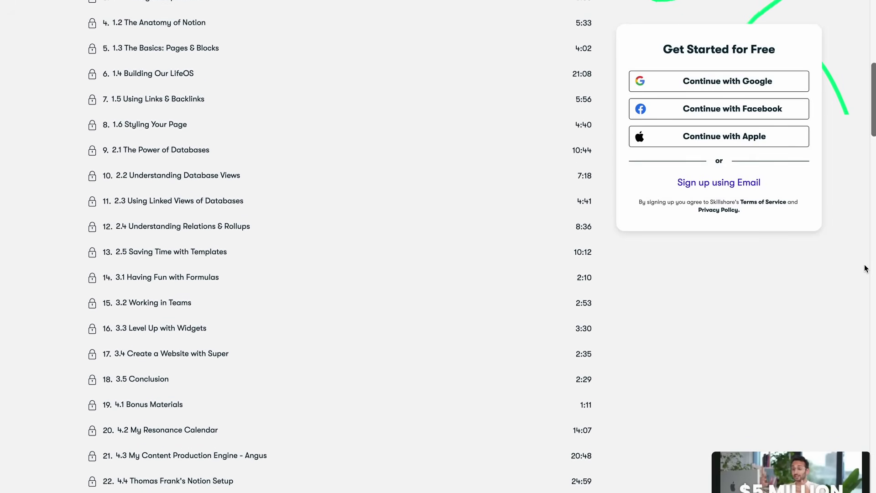
pyautogui.scroll(9, 866, 268)
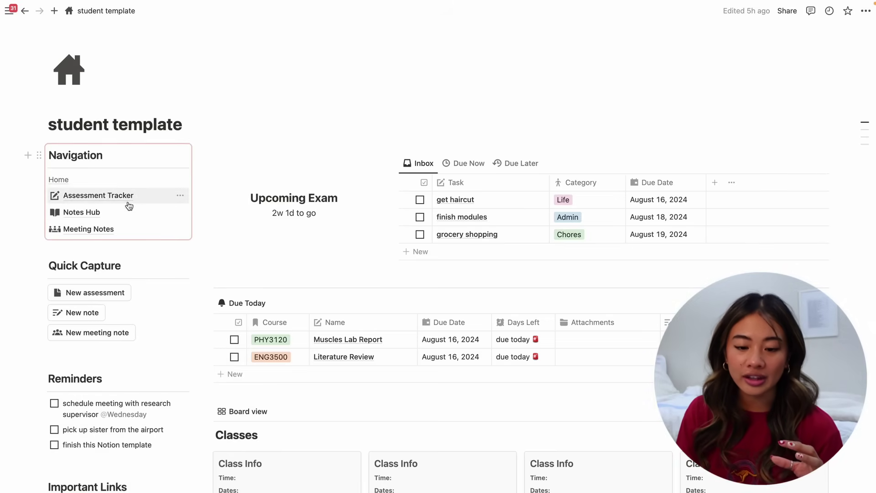
pyautogui.moveTo(91, 200)
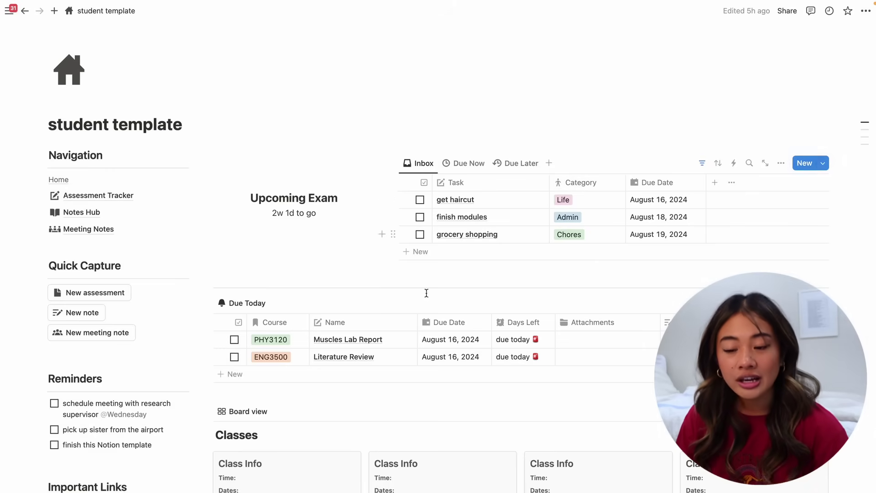
pyautogui.click(452, 258)
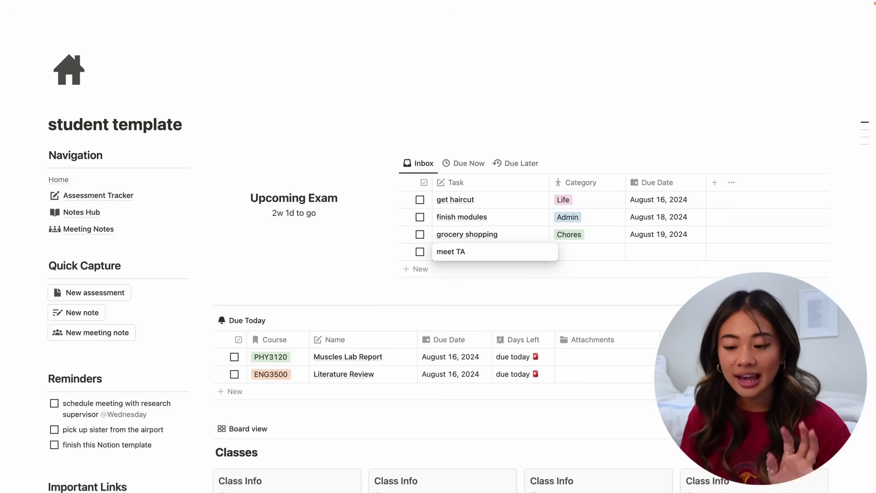
# Add a 'meet TA' task with a 9am tomorrow reminder, Admin category, due August 17, 2024.
pyautogui.write('meet TA ')
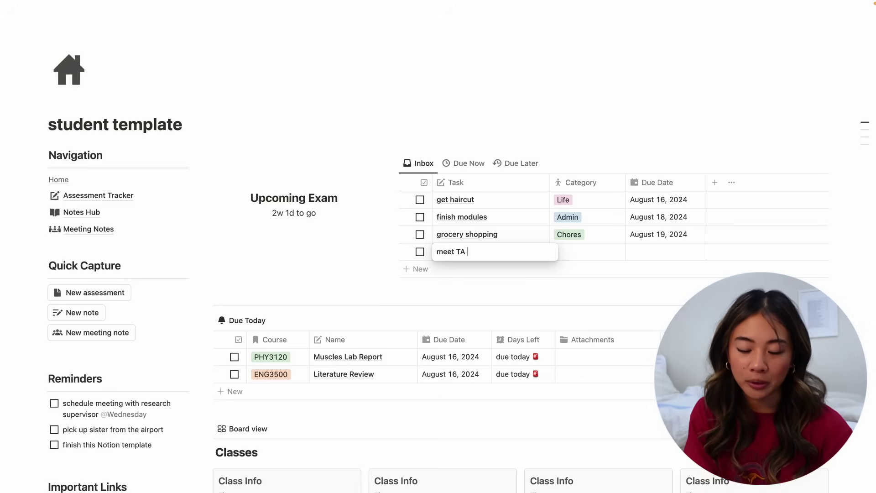
pyautogui.write('@')
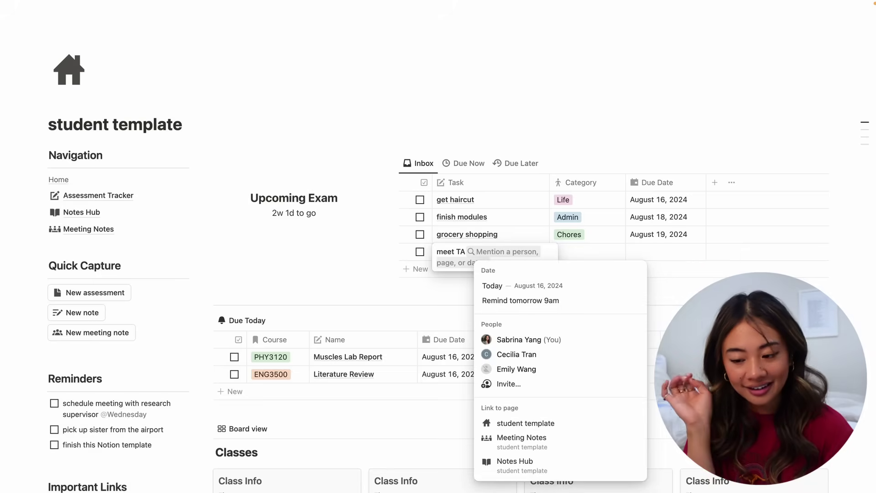
pyautogui.click(558, 301)
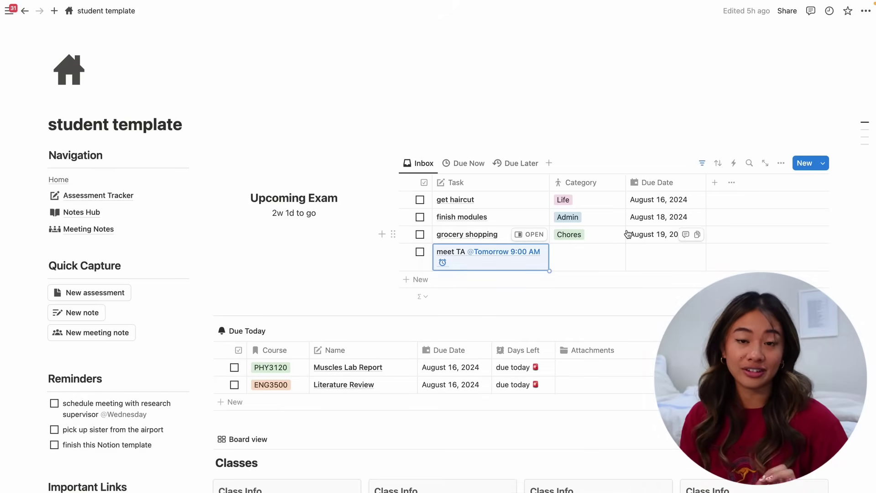
pyautogui.click(596, 256)
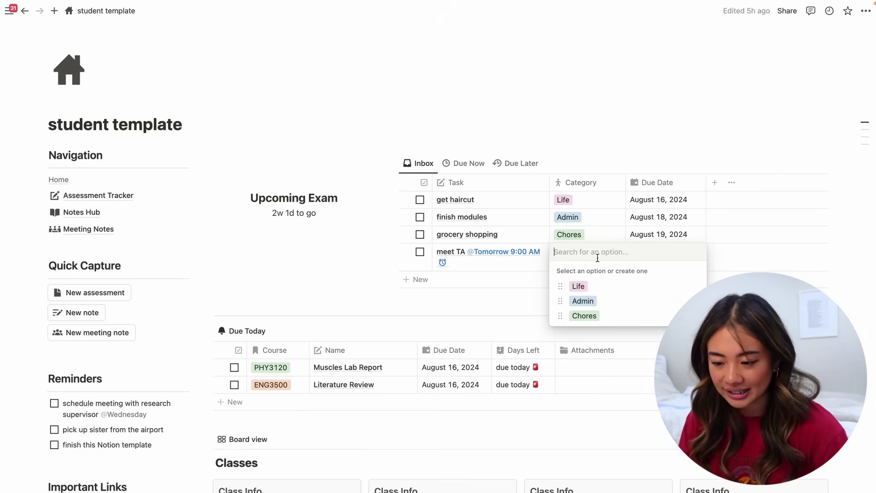
pyautogui.click(583, 300)
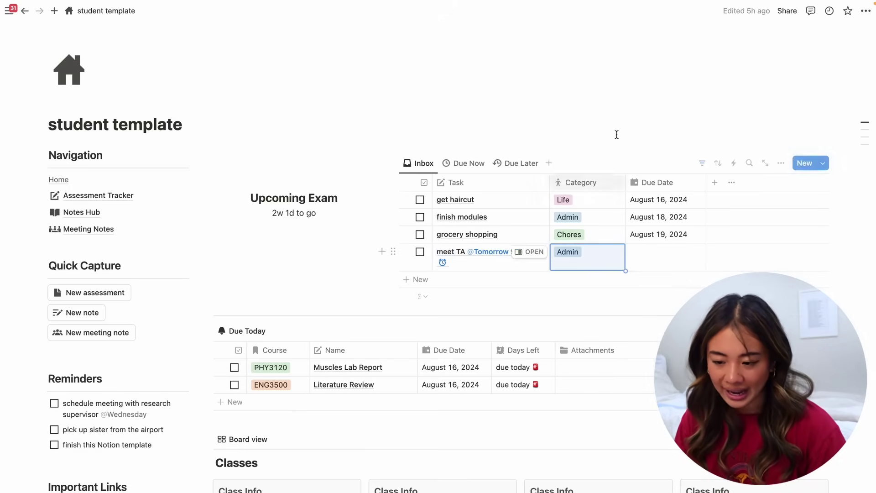
pyautogui.click(657, 247)
pyautogui.click(747, 358)
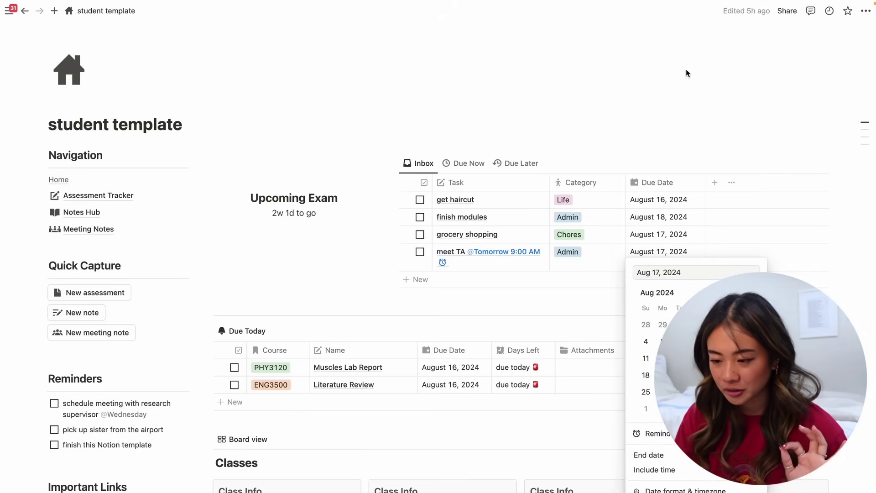
pyautogui.press('Escape')
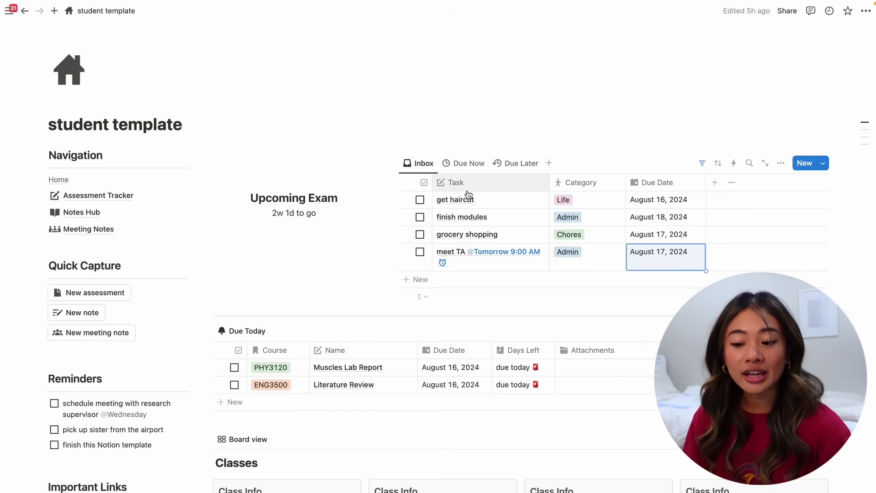
# Switch the To Dos database between its Due Now, Due Later and Inbox views.
pyautogui.click(470, 165)
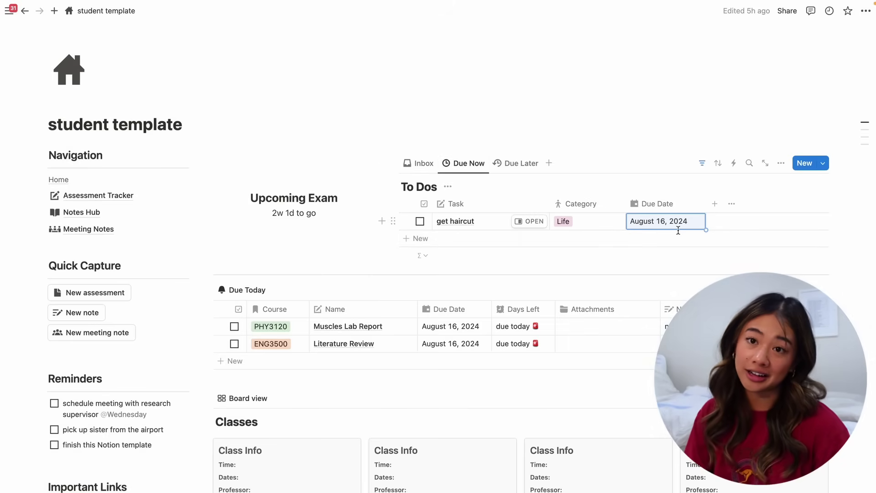
pyautogui.click(520, 163)
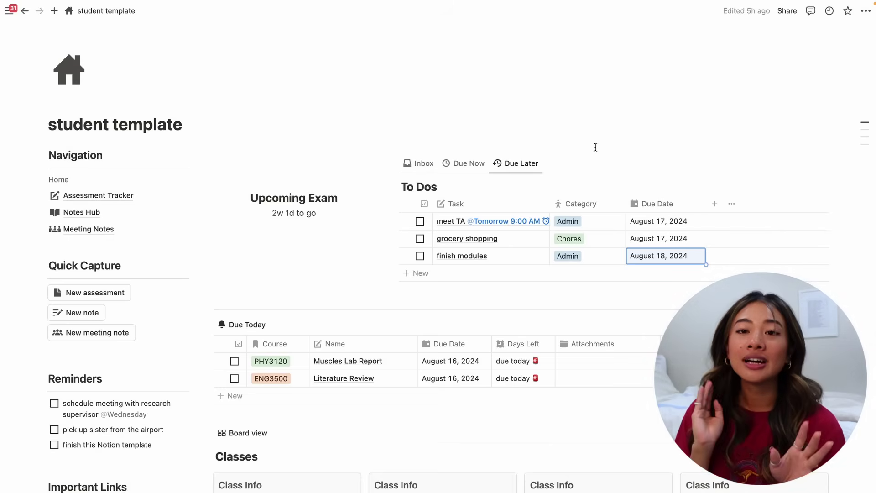
pyautogui.click(470, 165)
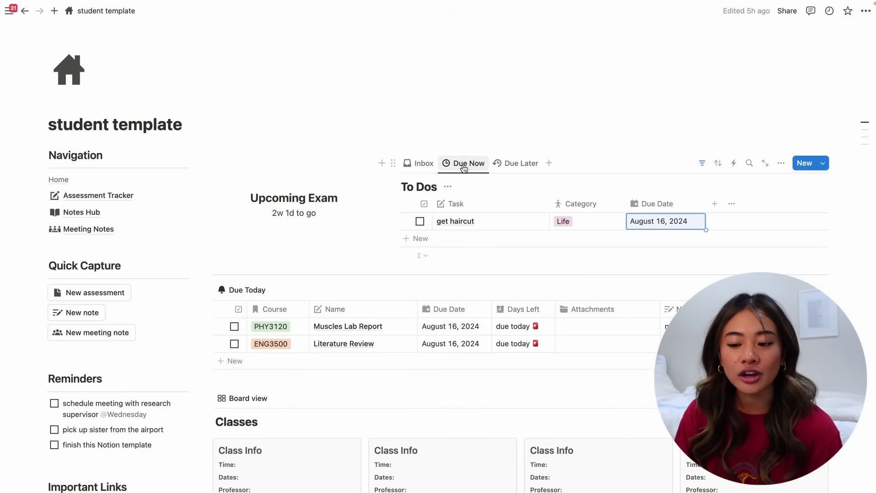
pyautogui.click(507, 163)
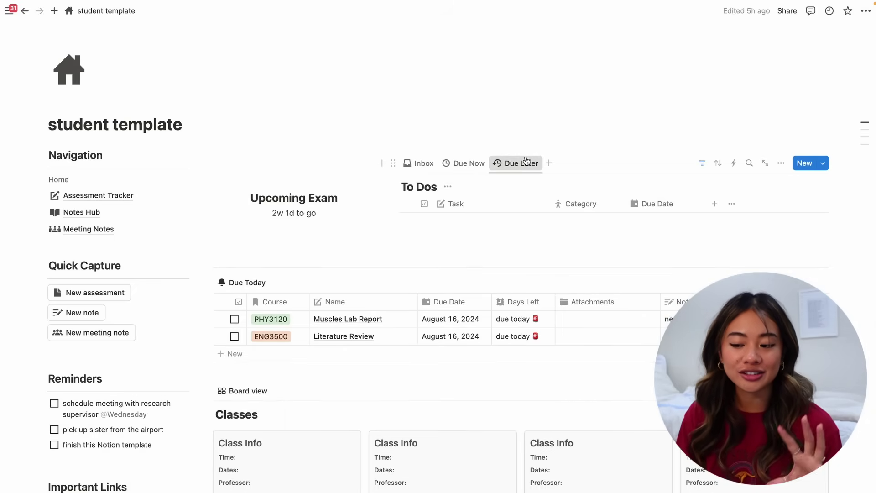
pyautogui.click(422, 163)
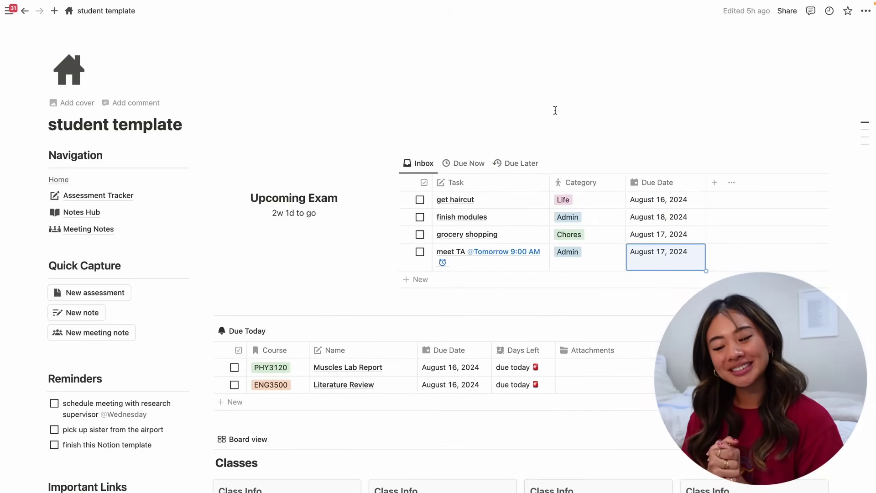
pyautogui.scroll(-1, 555, 111)
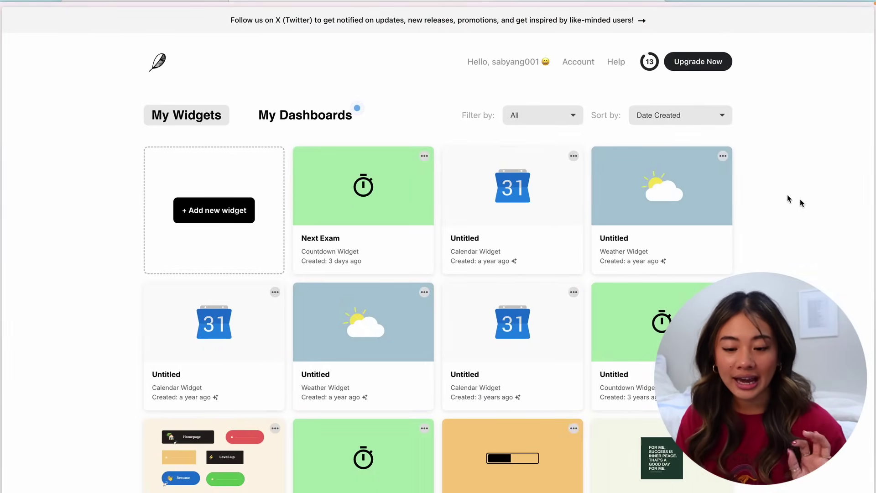
# Start a new Countdown widget and give it the title 'Countdown exam'.
pyautogui.scroll(-10, 225, 210)
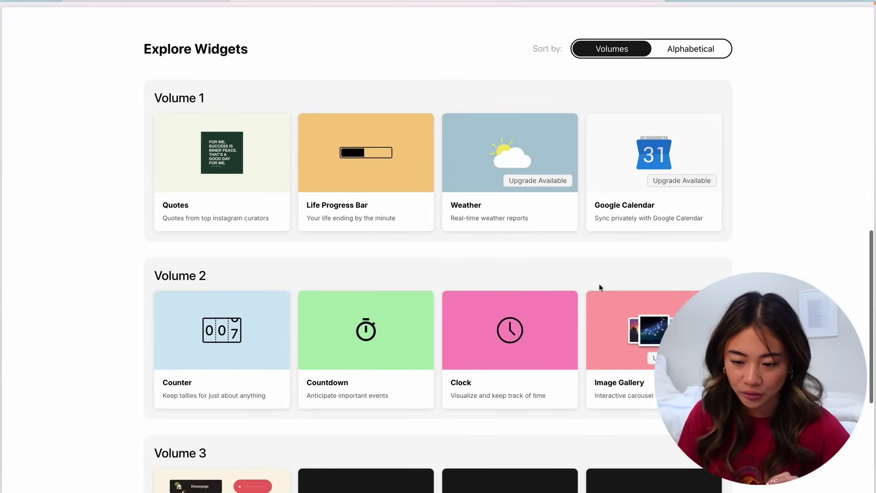
pyautogui.moveTo(313, 371)
pyautogui.click(374, 353)
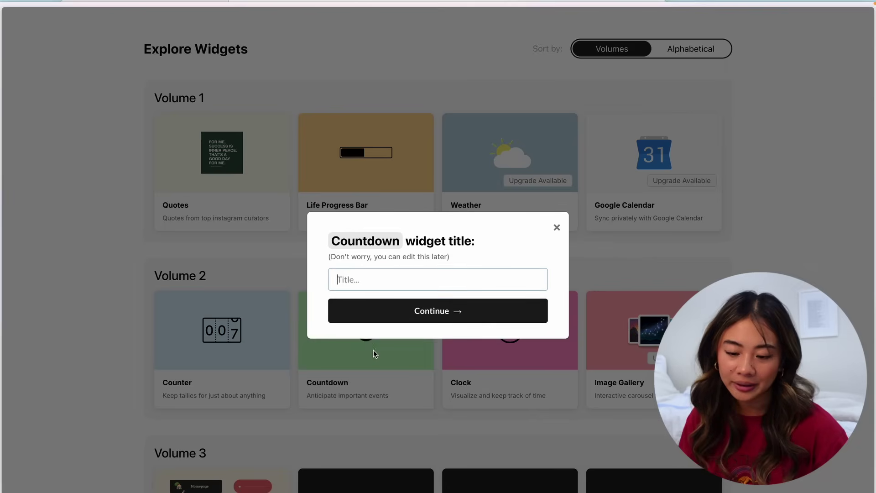
pyautogui.write('COuntdown exam')
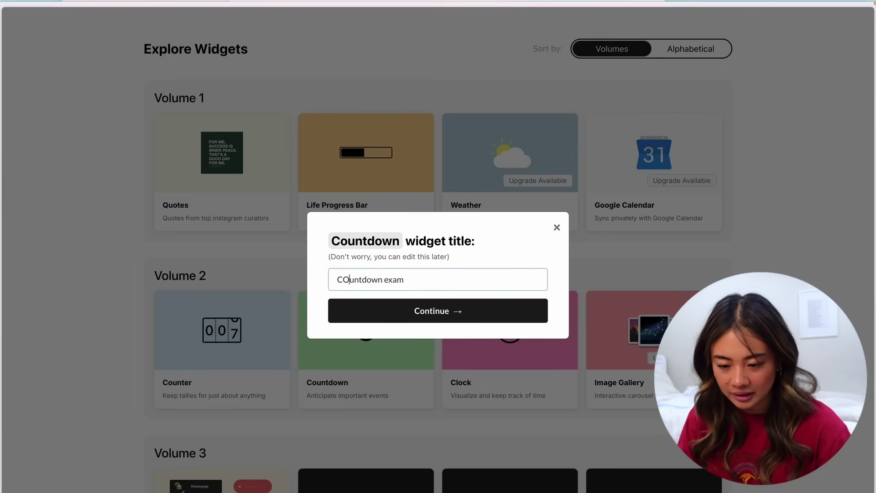
pyautogui.press('BackSpace')
pyautogui.write('o')
pyautogui.press('Return')
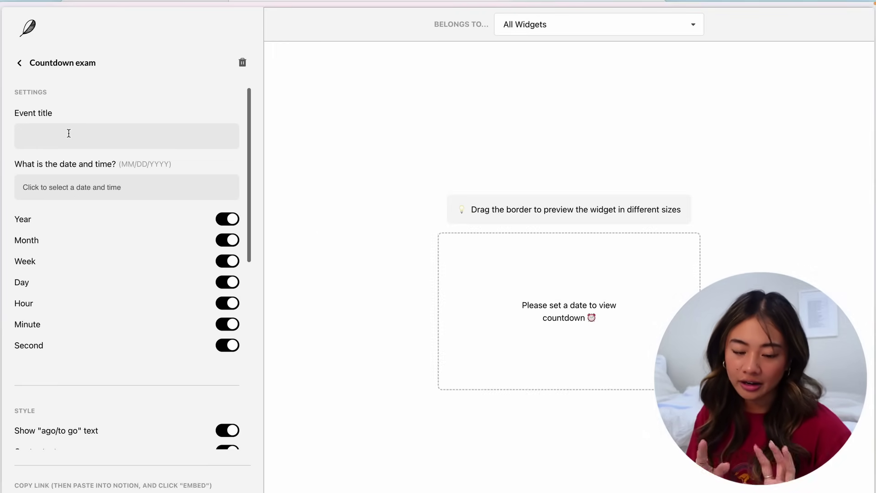
# Set the event to Next Exam on August 30 at 17:45, with seconds hidden.
pyautogui.write('Next ')
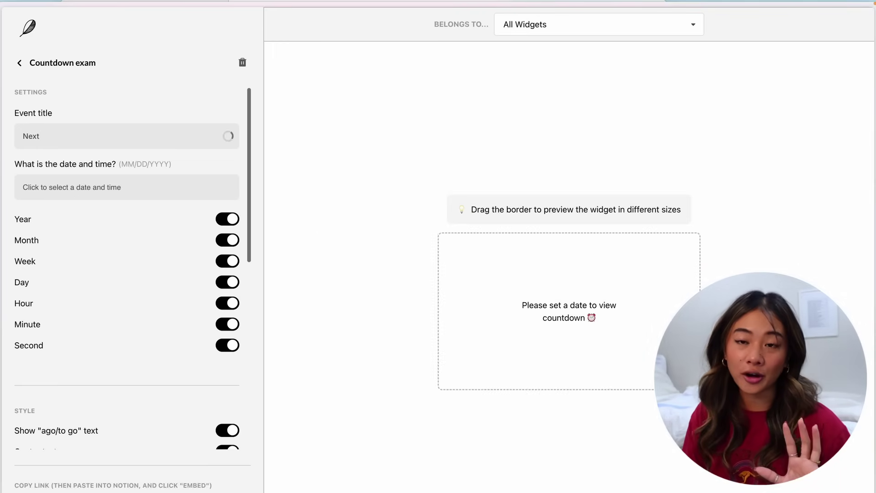
pyautogui.write('Exam')
pyautogui.click(82, 192)
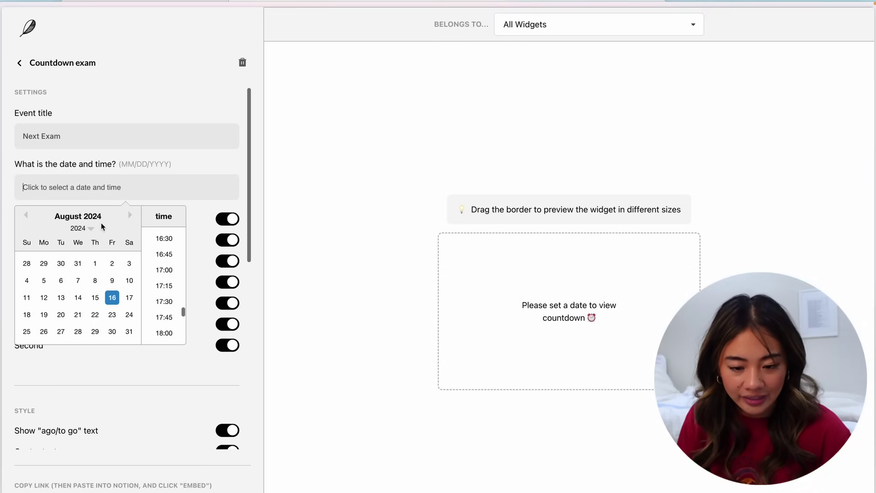
pyautogui.click(112, 332)
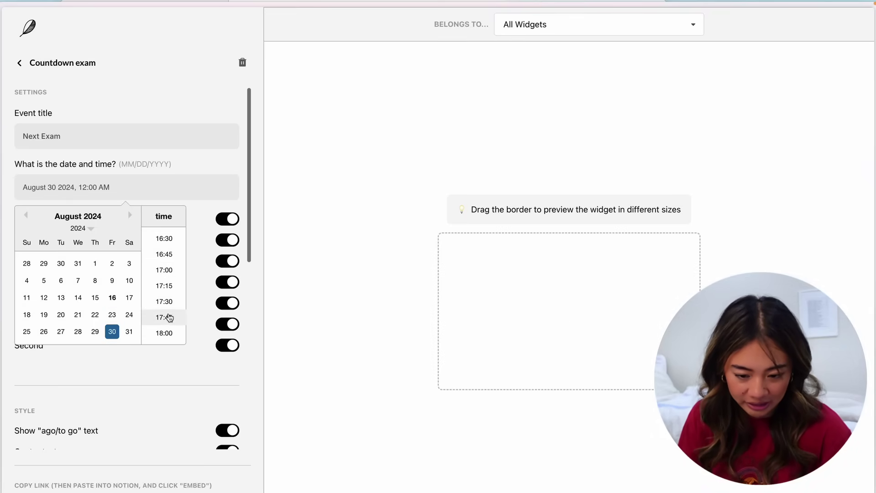
pyautogui.click(166, 316)
pyautogui.click(229, 346)
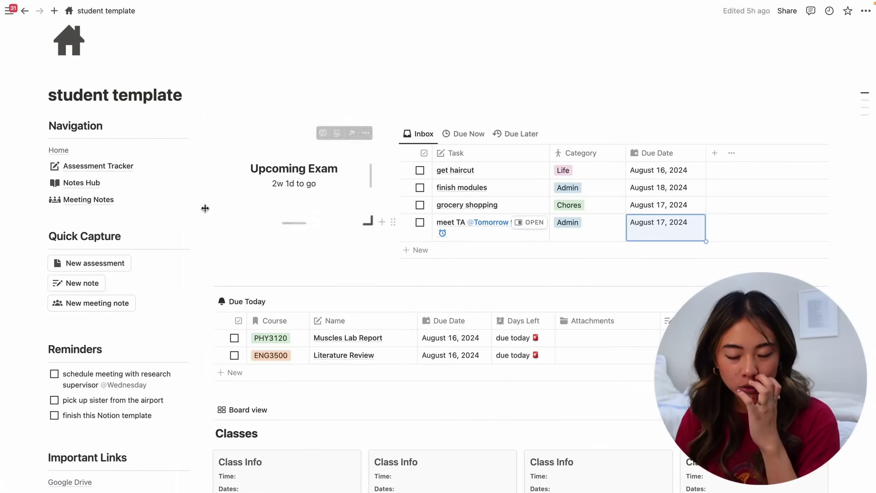
pyautogui.click(332, 273)
pyautogui.write('https://indify.co/widgets/live/countdown/yQ8GCfZ4I3sg44tTBi9E')
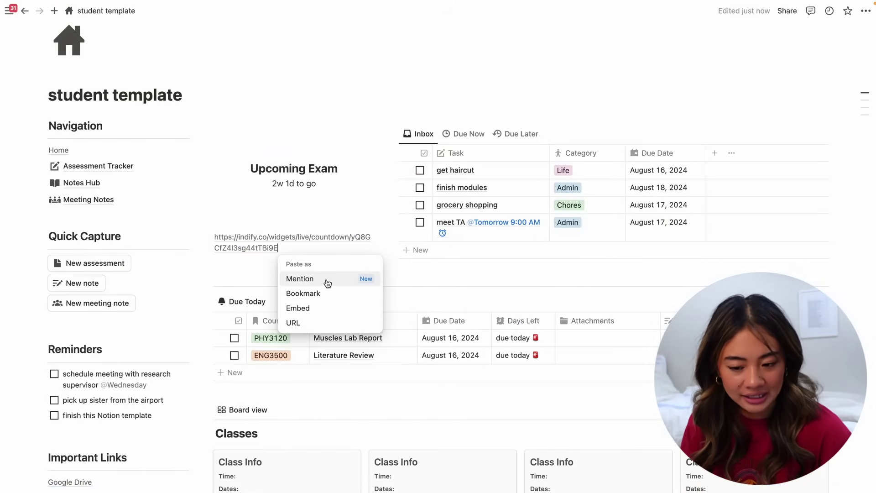
pyautogui.click(324, 309)
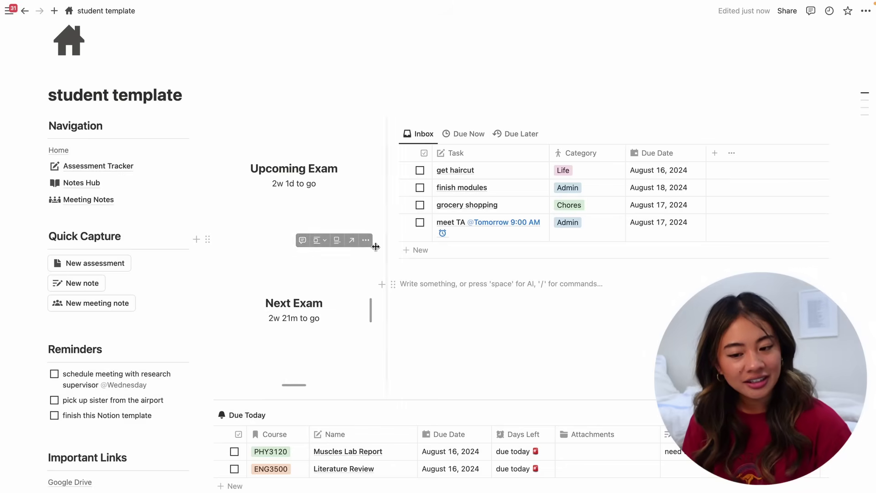
pyautogui.press('BackSpace')
pyautogui.click(445, 282)
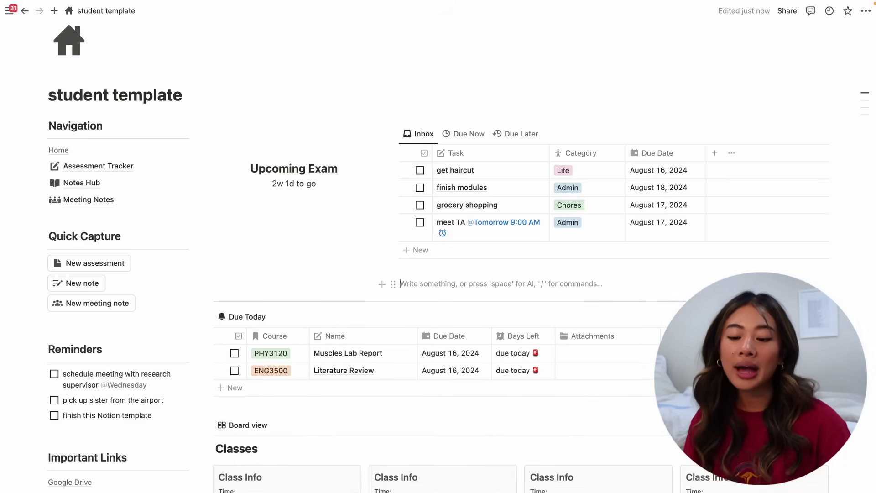
pyautogui.press('BackSpace')
pyautogui.scroll(-1, 439, 246)
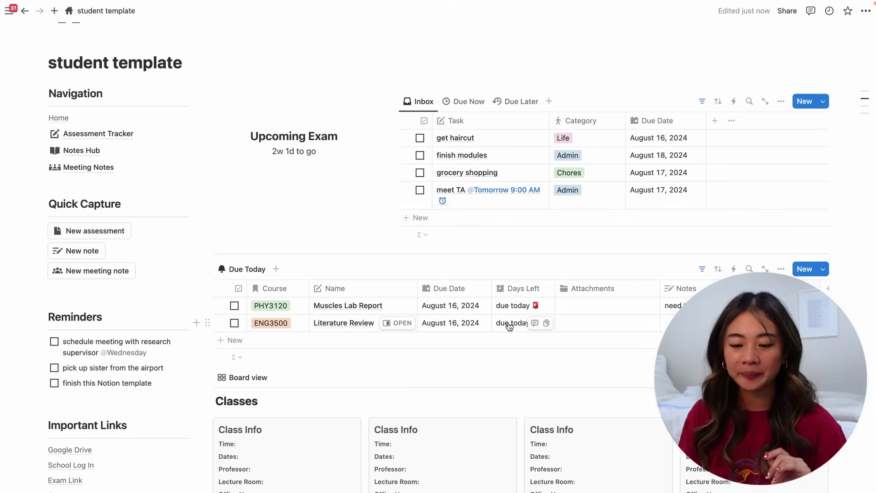
pyautogui.click(115, 134)
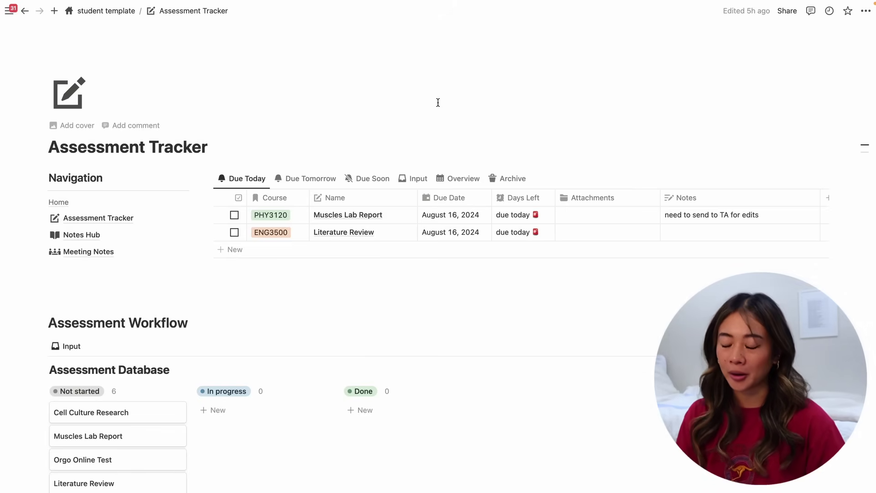
# Scroll to the assessments database and switch it to the Input view.
pyautogui.scroll(-1, 428, 106)
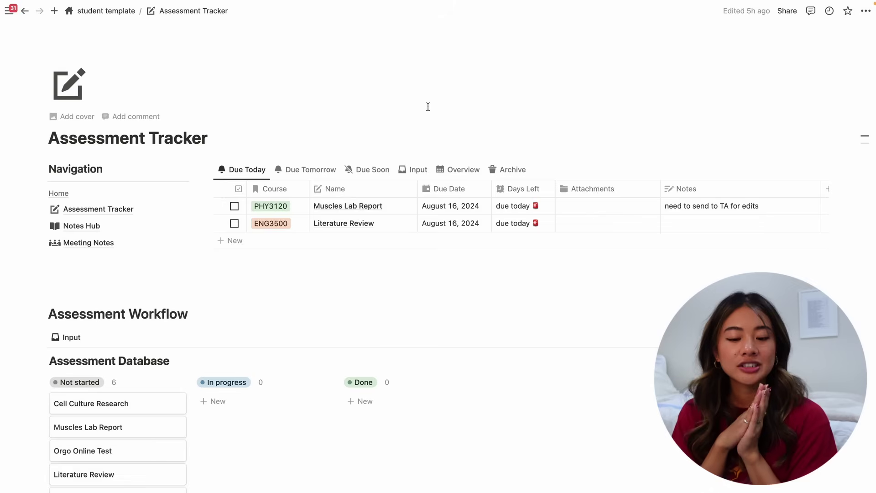
pyautogui.click(420, 172)
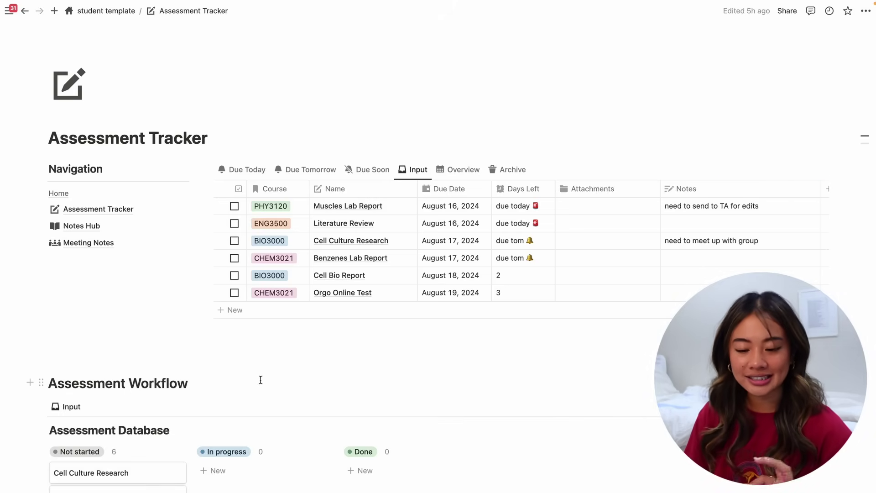
# Add a 'Blood Type Report' assessment row tagged with a new PHY1732 course.
pyautogui.click(227, 310)
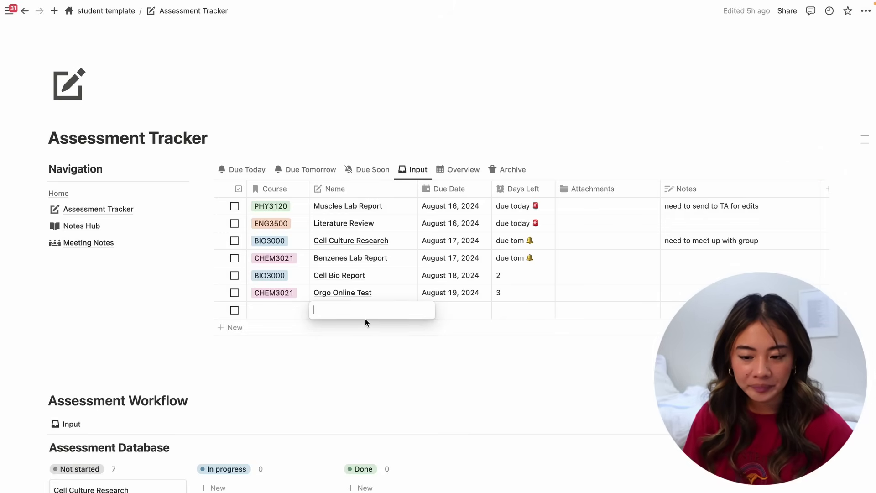
pyautogui.write('Blood Tyope')
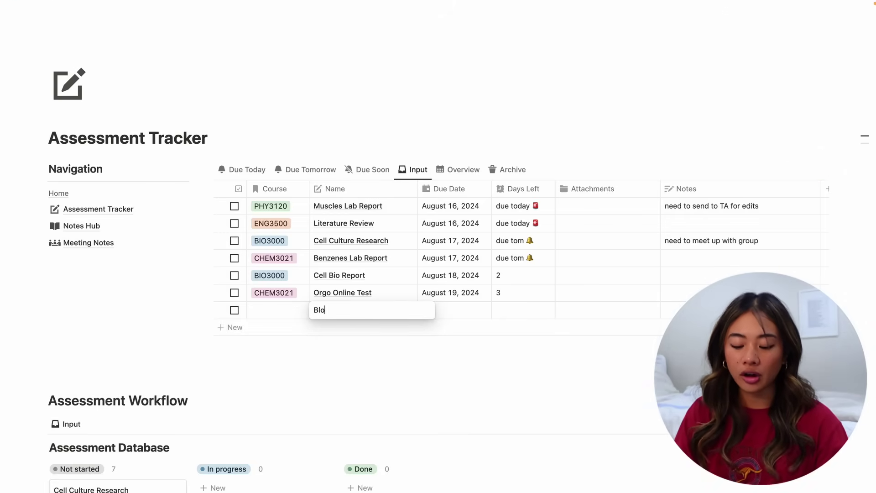
pyautogui.press('BackSpace')
pyautogui.press('BackSpace')
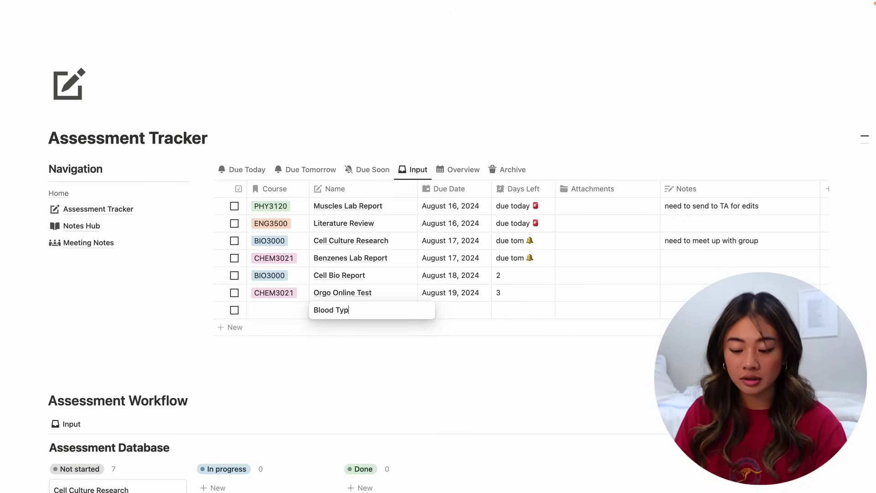
pyautogui.write('e Report')
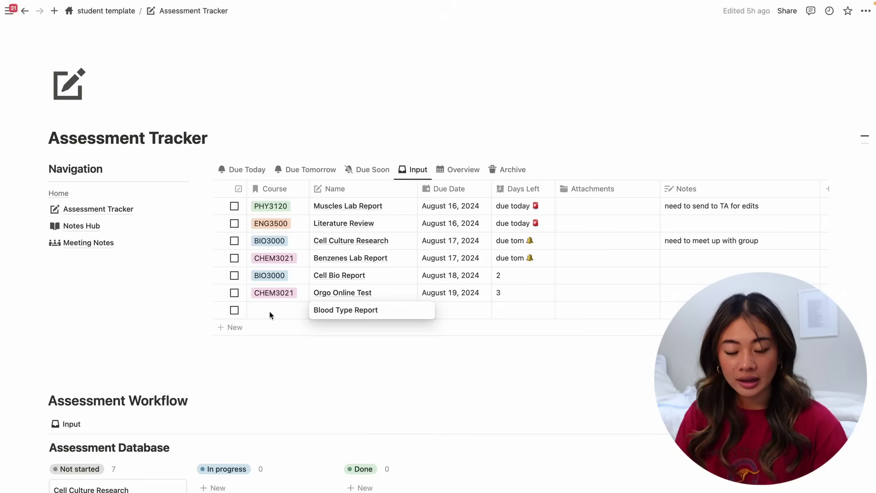
pyautogui.click(270, 315)
pyautogui.click(297, 348)
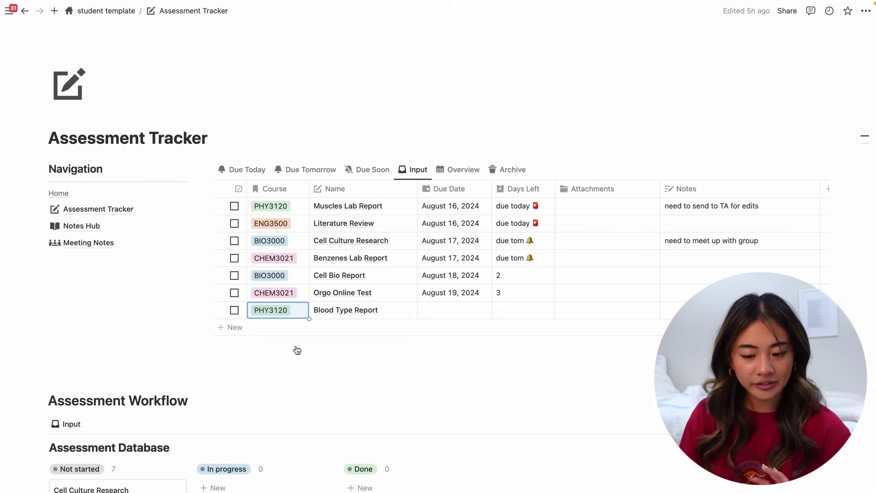
pyautogui.click(292, 312)
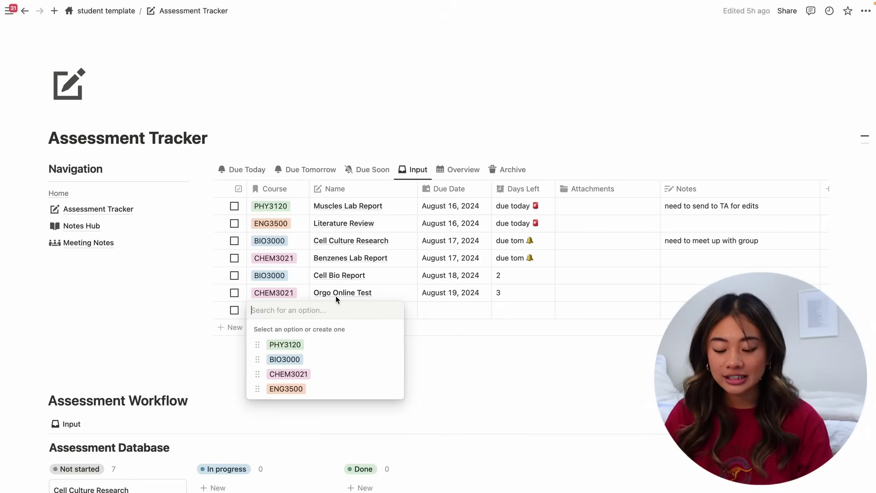
pyautogui.write('PHY')
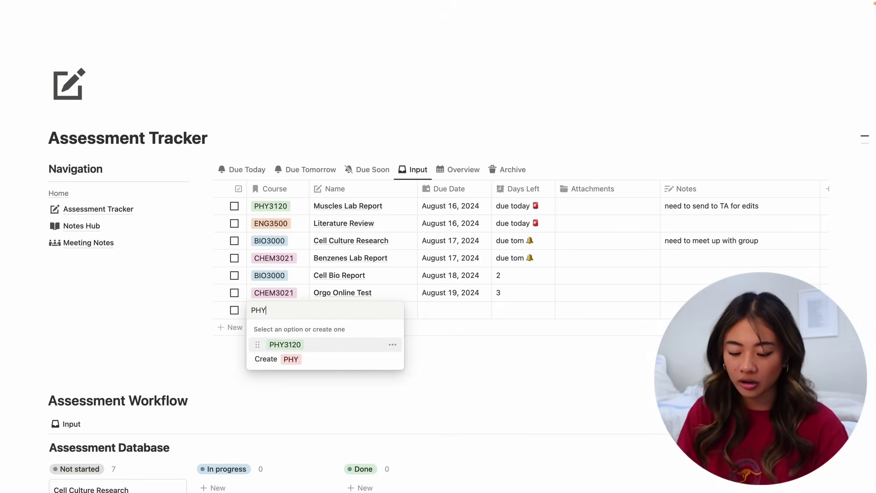
pyautogui.write('1732')
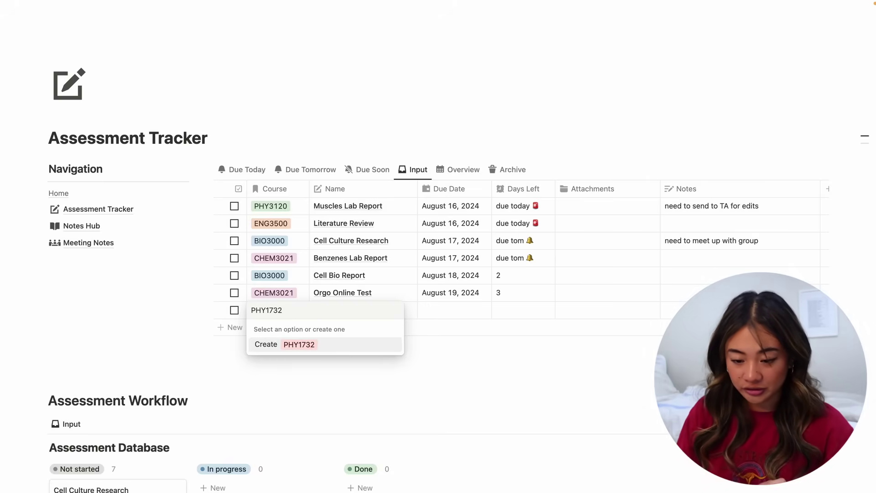
pyautogui.press('Return')
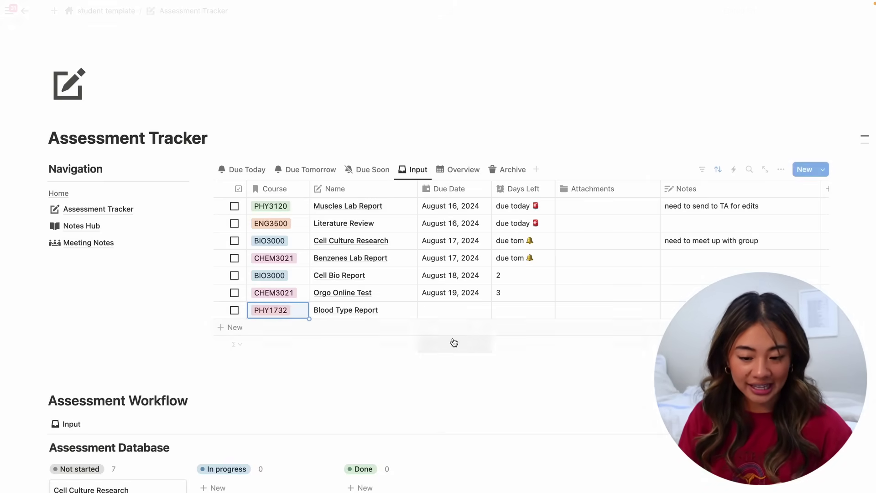
# Set Blood Type Report's due date to August 21, leaving attachments empty.
pyautogui.click(454, 310)
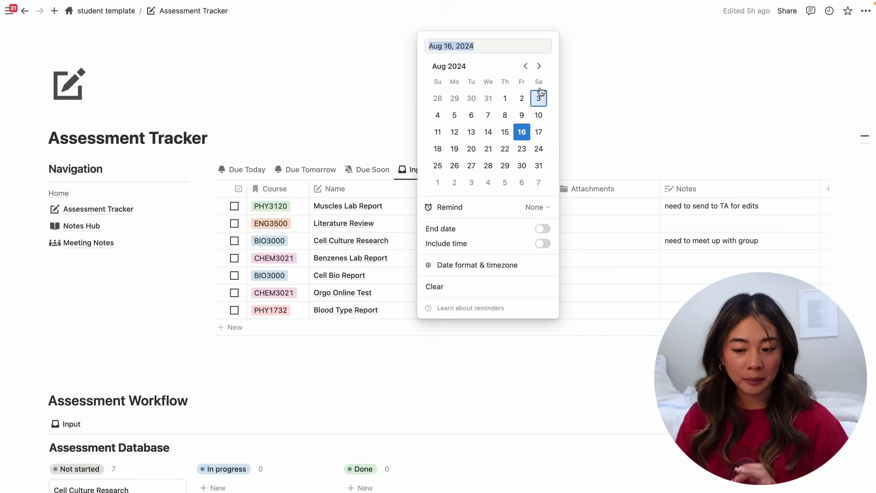
pyautogui.click(488, 149)
pyautogui.press('Escape')
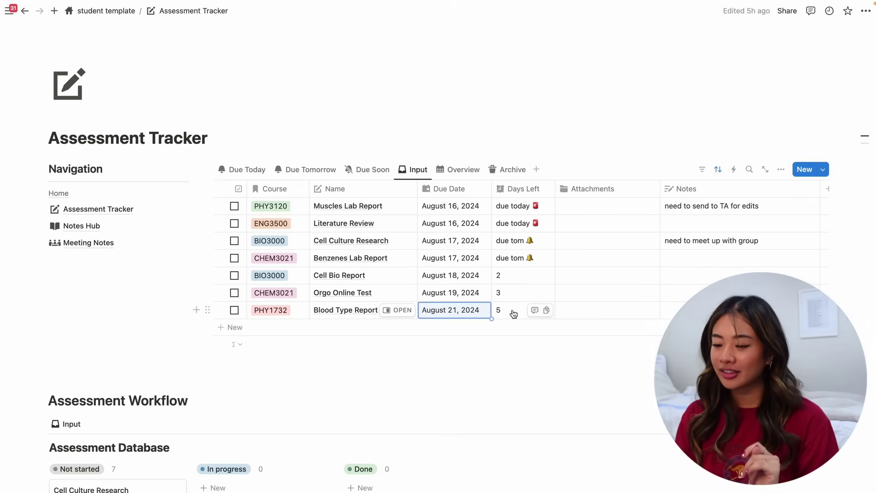
pyautogui.click(601, 313)
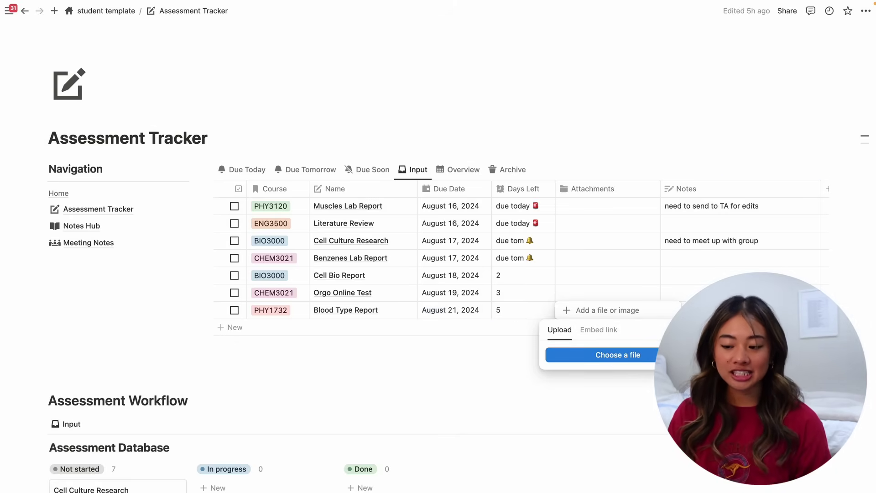
pyautogui.press('Escape')
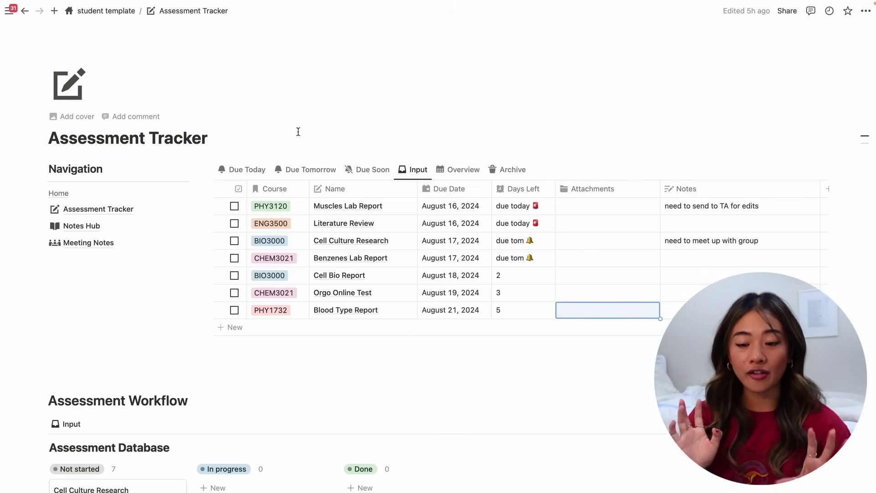
# Cycle through the Due Today, Due Tomorrow, Due Soon and Input views, ending on Due Today.
pyautogui.click(250, 170)
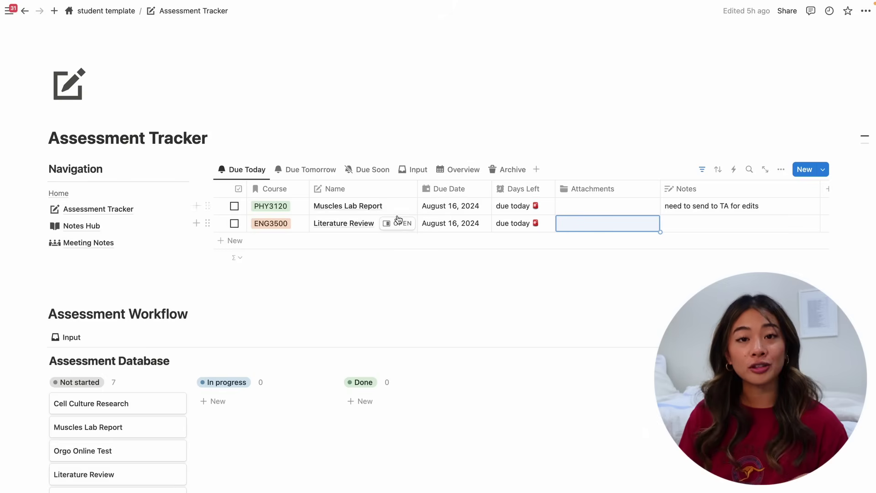
pyautogui.click(310, 170)
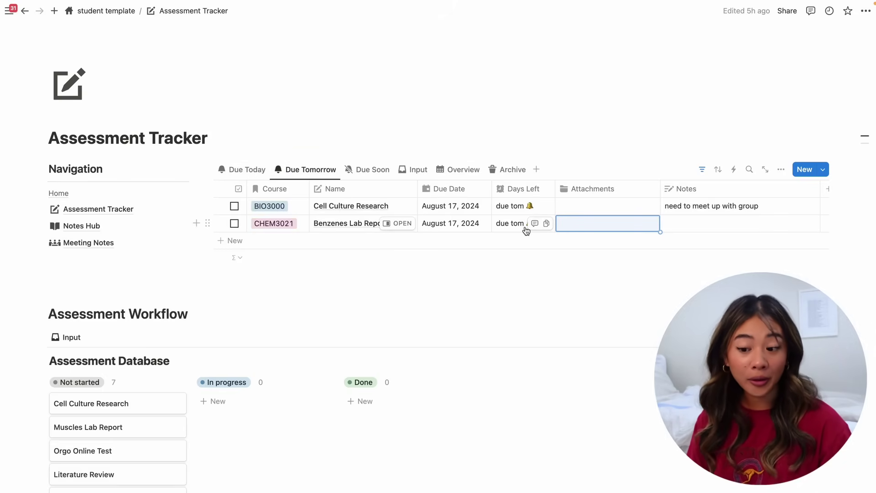
pyautogui.click(371, 170)
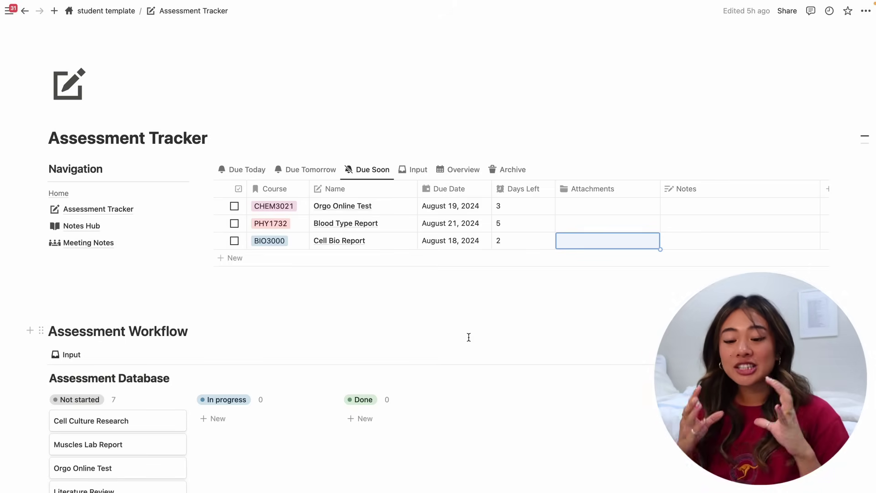
pyautogui.click(418, 170)
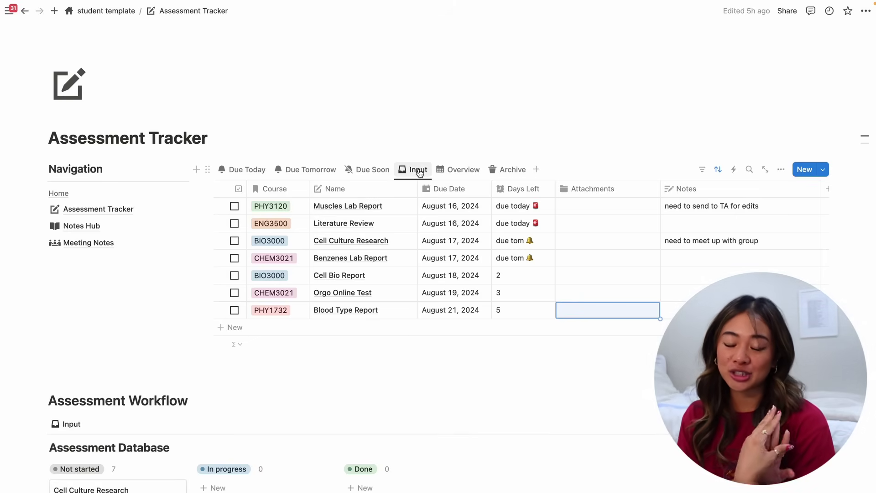
pyautogui.click(246, 174)
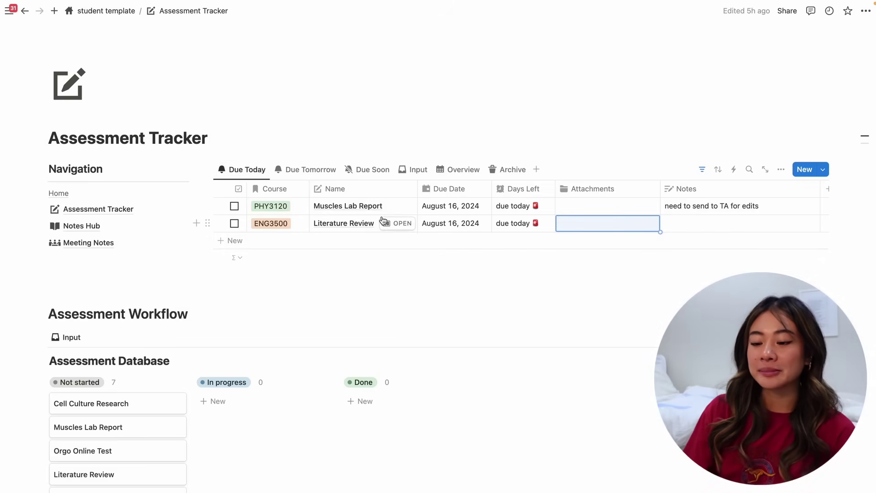
# On the Overview calendar, drag Muscles Lab Report from August 16 to August 20.
pyautogui.click(471, 170)
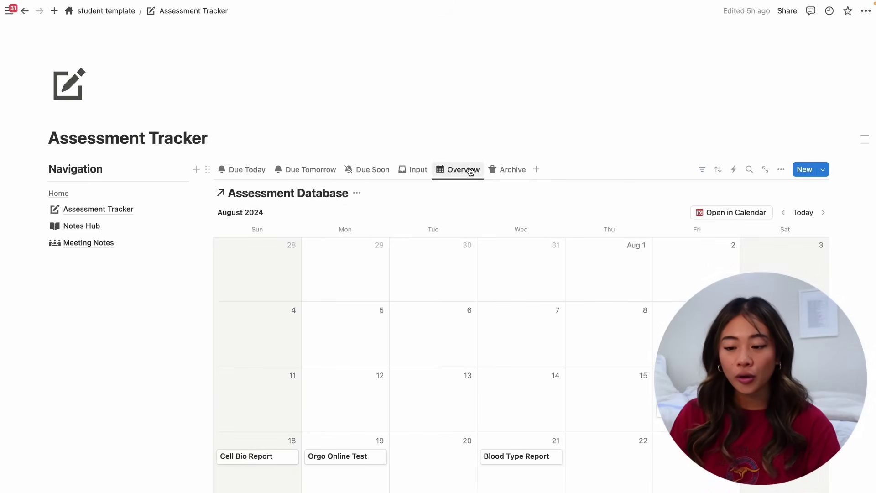
pyautogui.scroll(-2, 653, 229)
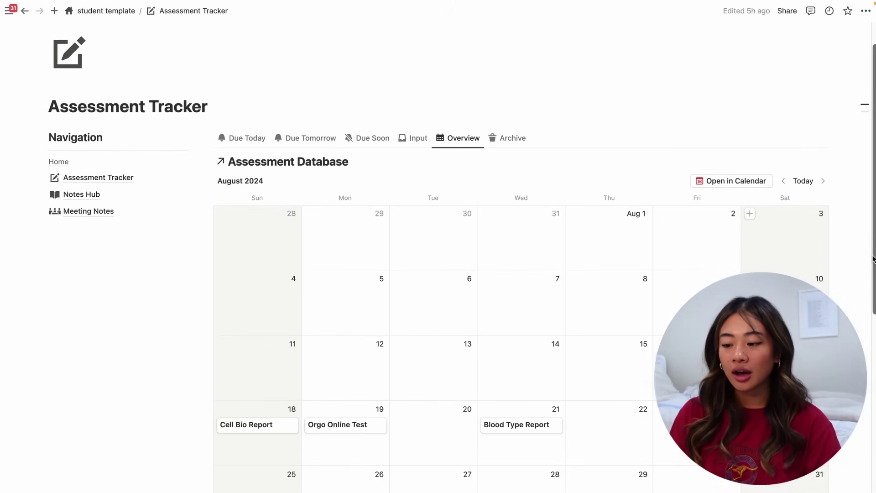
pyautogui.scroll(-3, 873, 259)
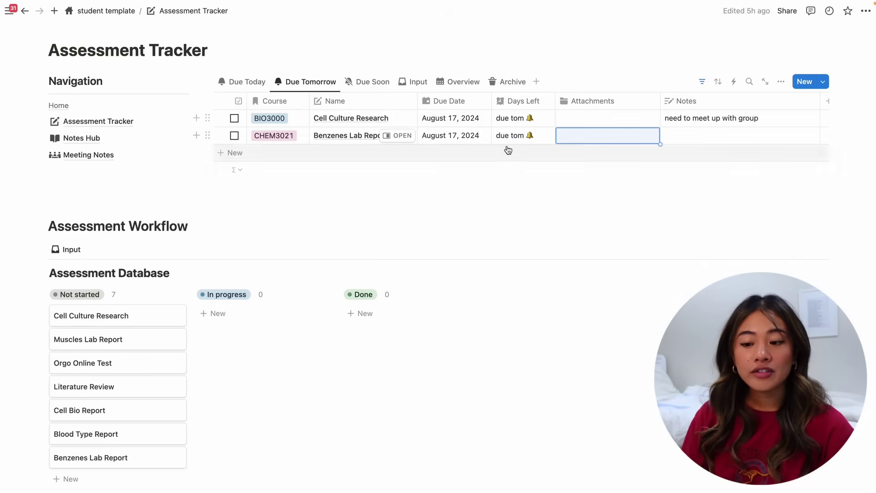
pyautogui.click(452, 137)
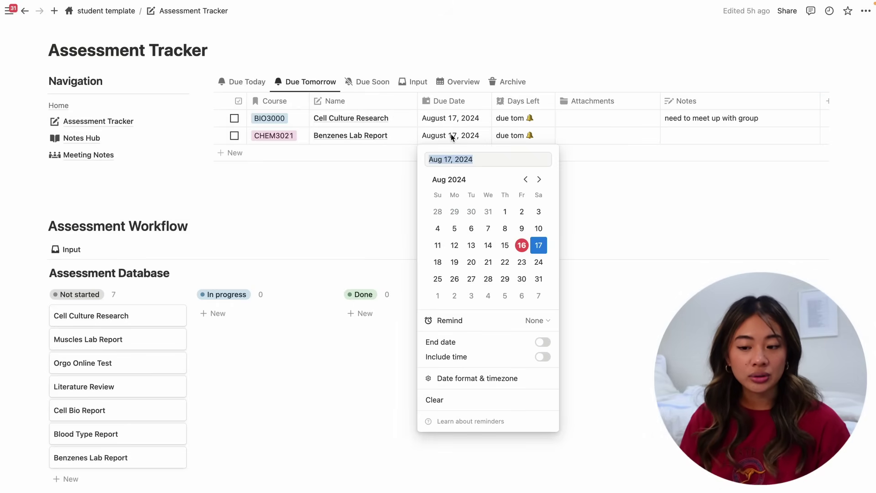
pyautogui.click(462, 82)
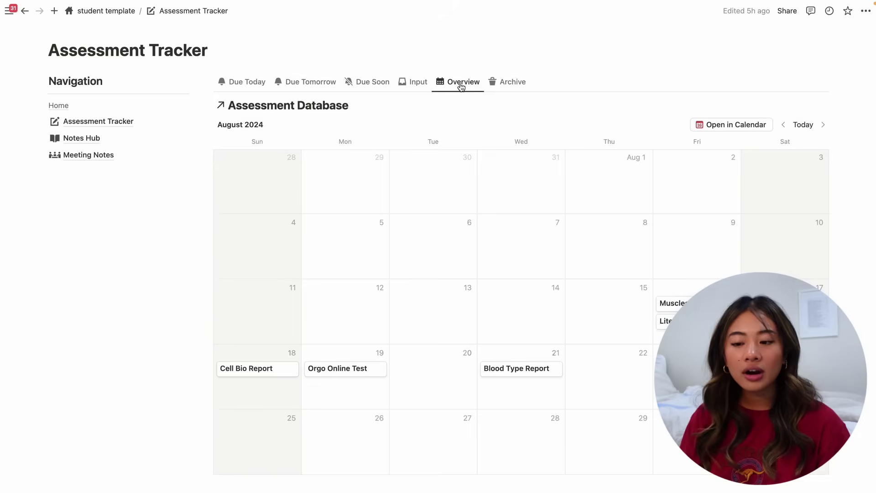
pyautogui.moveTo(665, 303); pyautogui.dragTo(426, 375)
pyautogui.click(419, 84)
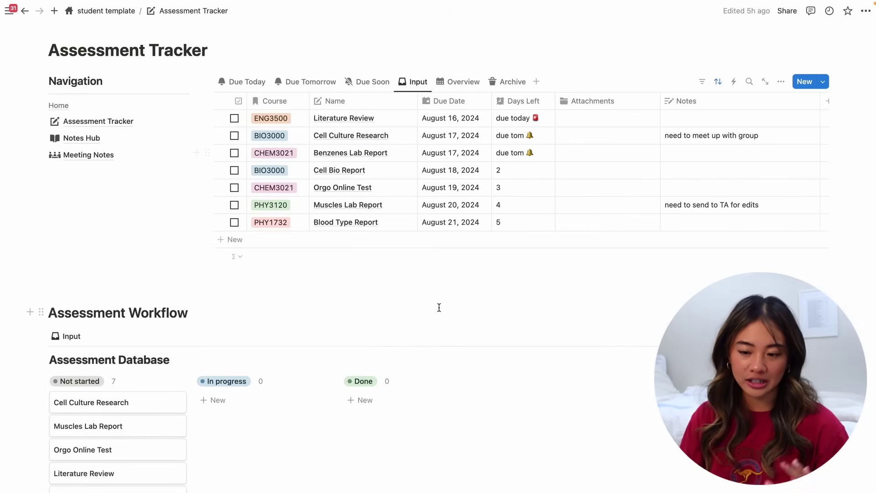
# Mark Literature Review done, see it in Archive, then undo with Ctrl+Z.
pyautogui.click(512, 83)
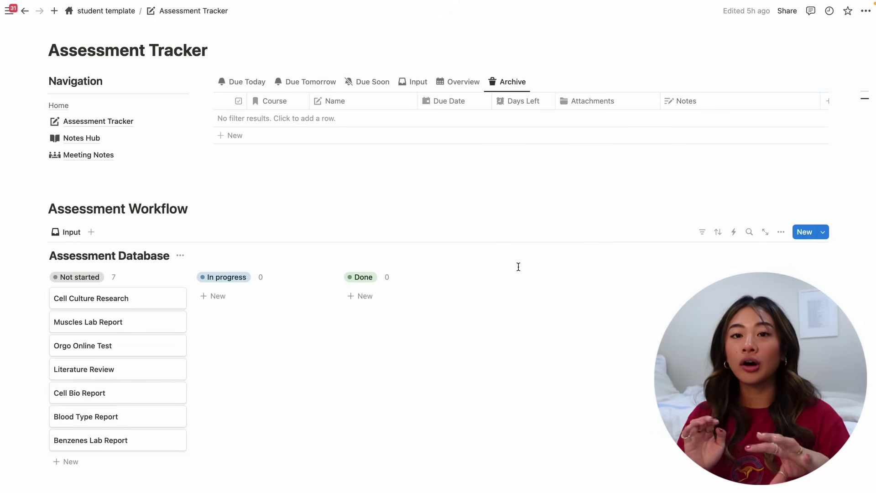
pyautogui.click(245, 82)
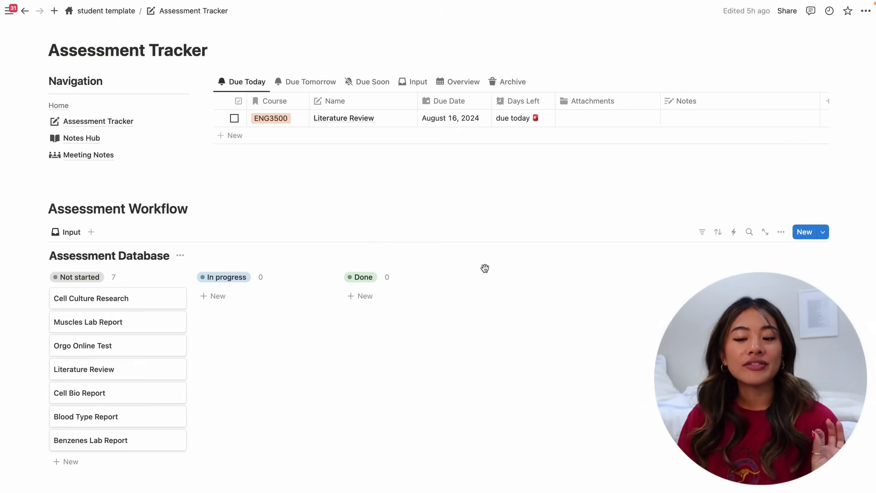
pyautogui.click(234, 118)
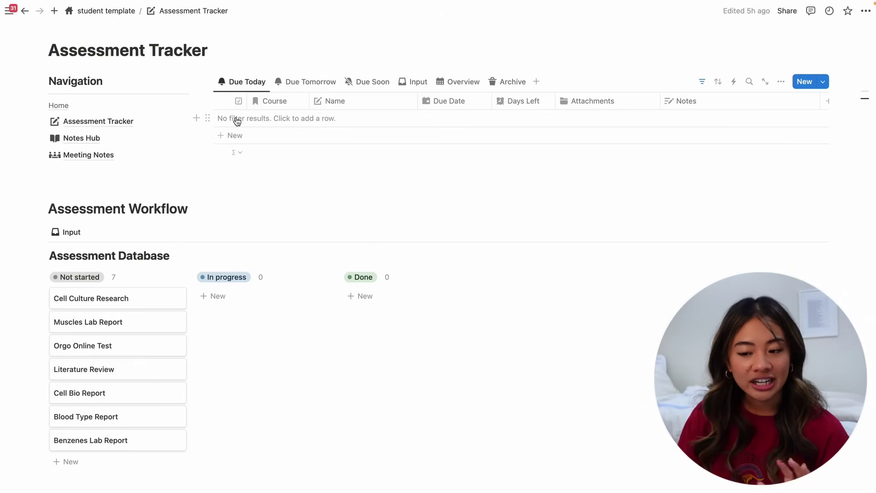
pyautogui.click(507, 83)
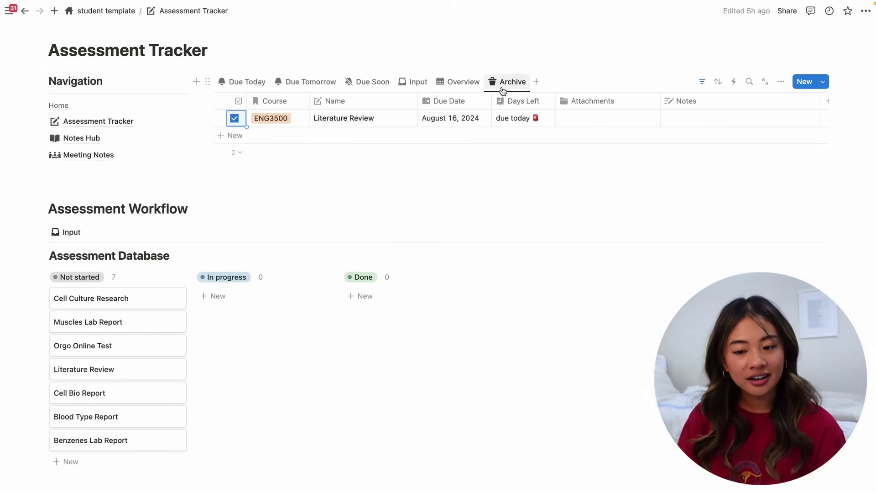
pyautogui.hotkey('ctrl', 'z')
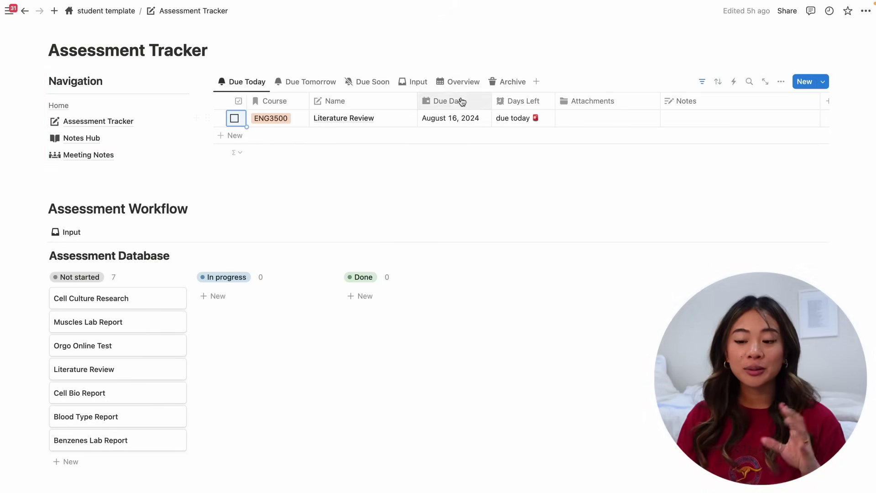
# Browse the Input, Due Today and Due Tomorrow views, then return to the Home page.
pyautogui.click(412, 82)
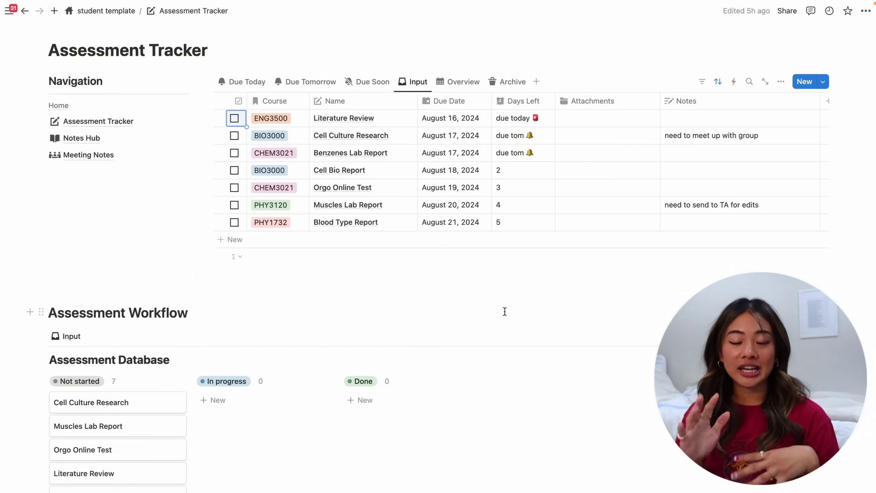
pyautogui.click(242, 82)
pyautogui.click(308, 82)
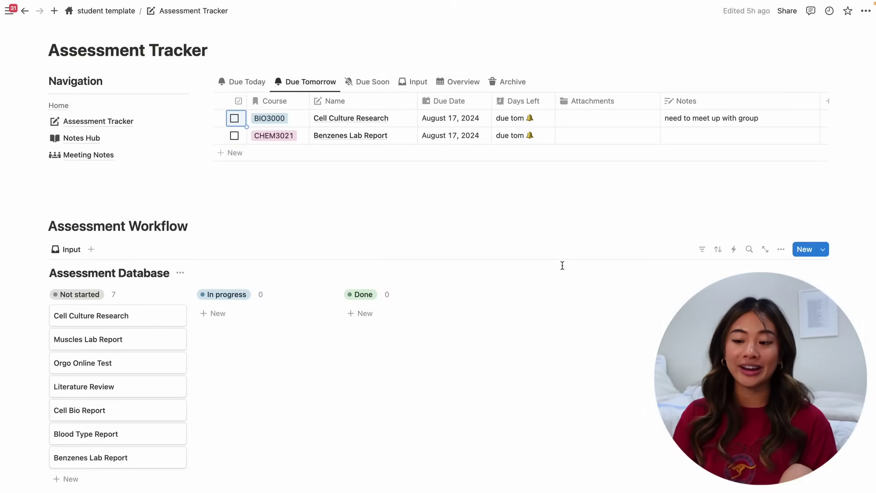
pyautogui.click(244, 83)
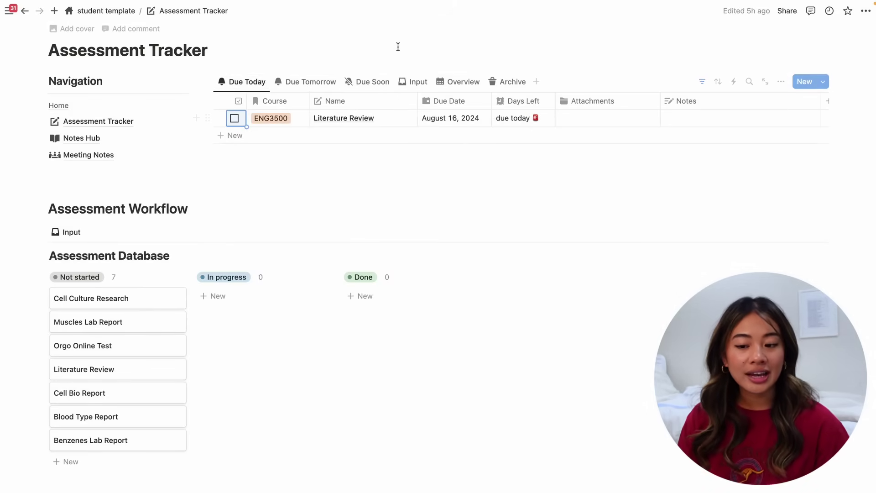
pyautogui.click(63, 105)
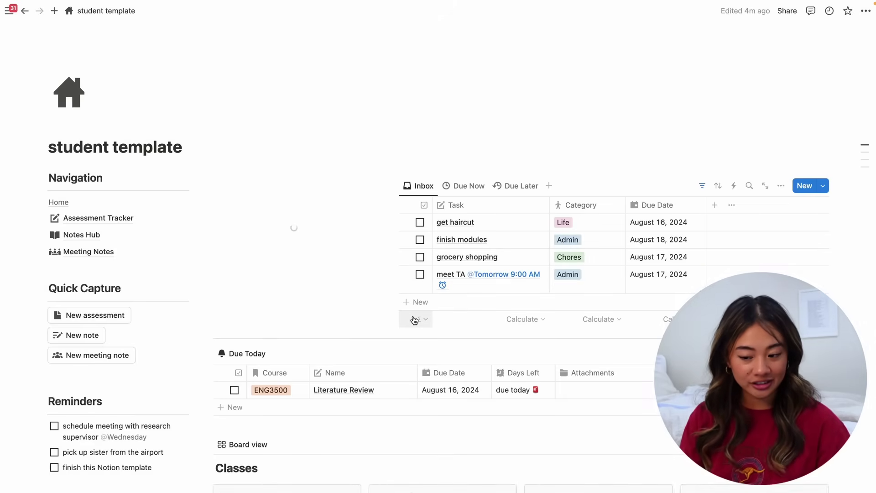
pyautogui.scroll(-3, 658, 283)
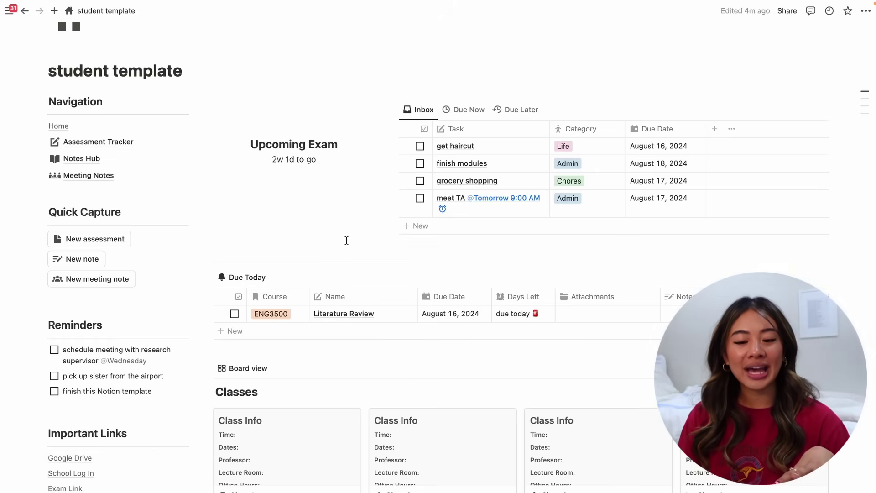
pyautogui.click(101, 144)
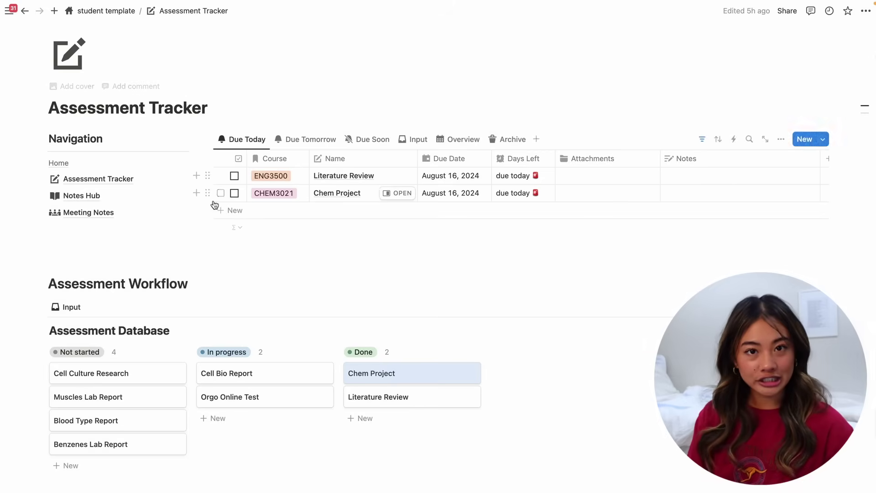
pyautogui.click(459, 140)
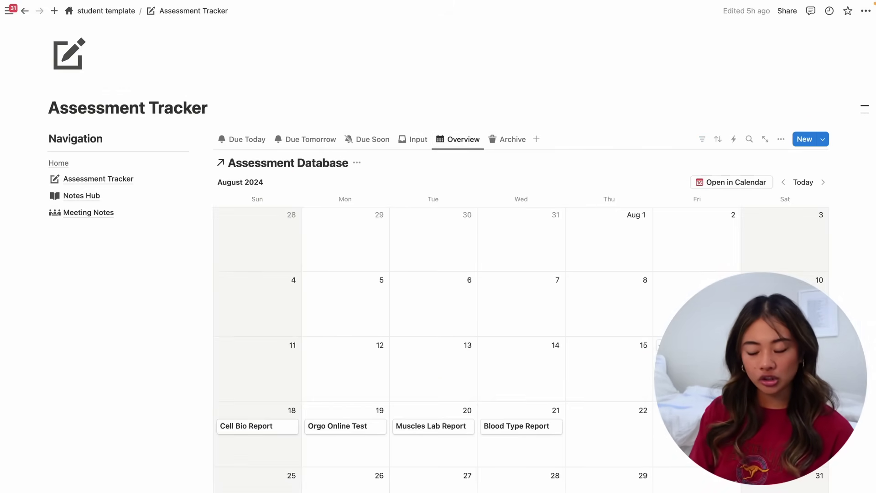
pyautogui.click(58, 163)
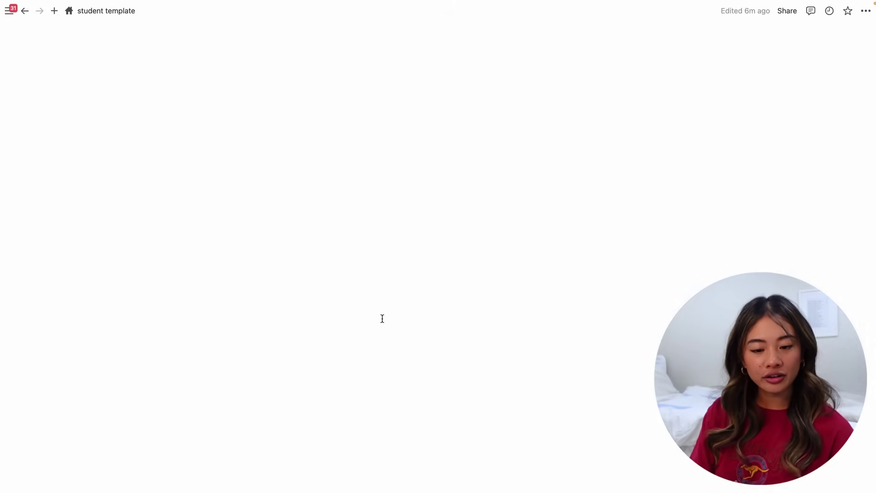
pyautogui.scroll(-8, 383, 322)
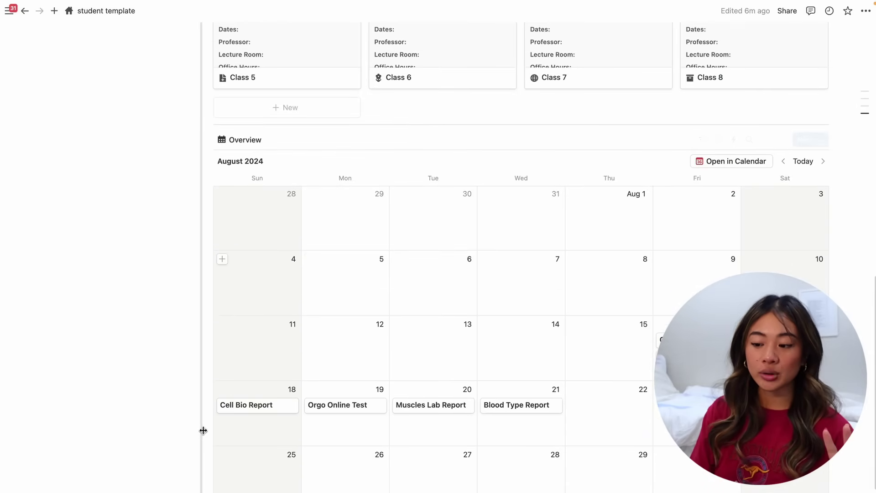
pyautogui.scroll(4, 167, 376)
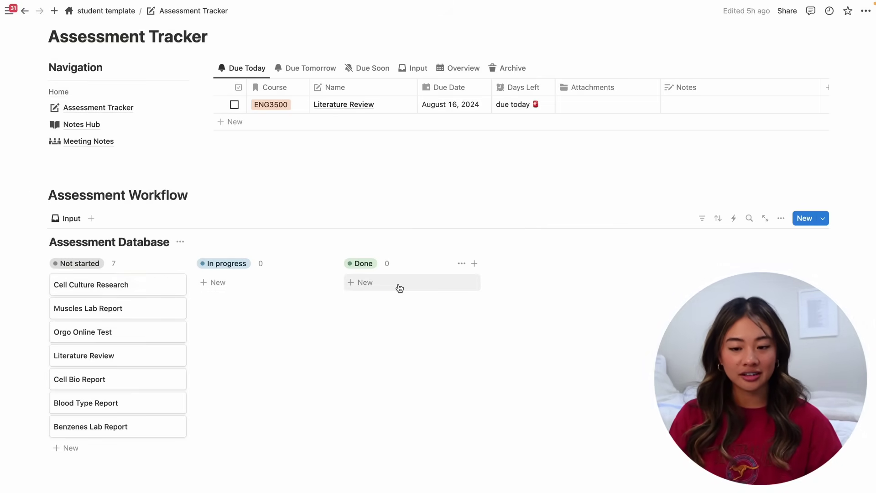
# Add a CHEM3021 assessment named Chem Project to the Due Today table.
pyautogui.click(246, 123)
pyautogui.click(278, 124)
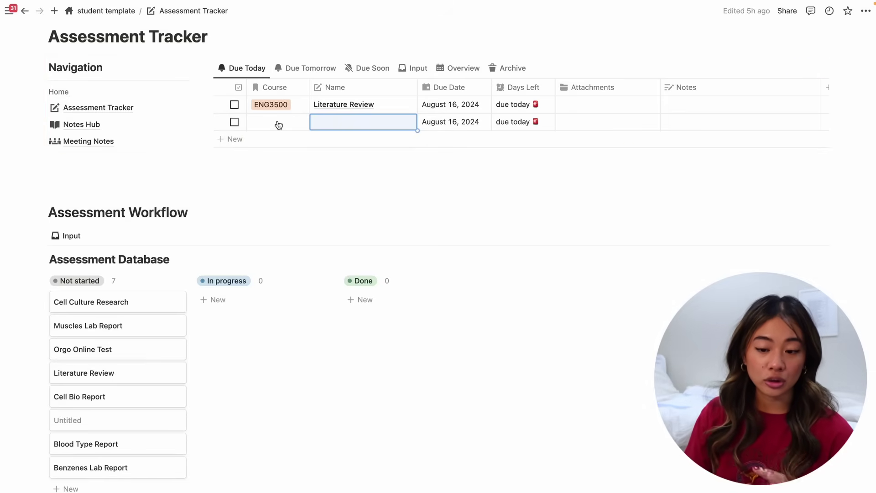
pyautogui.click(278, 123)
pyautogui.click(279, 172)
pyautogui.click(358, 124)
pyautogui.write('Chem Project')
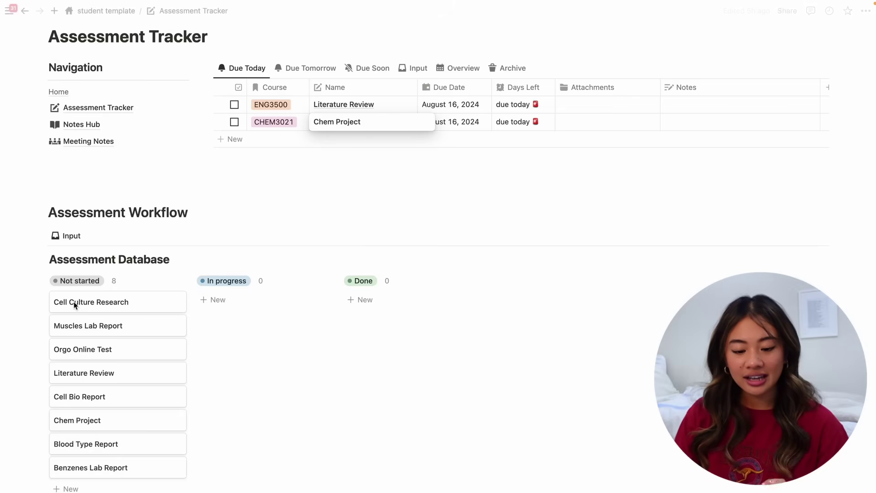
pyautogui.press('Escape')
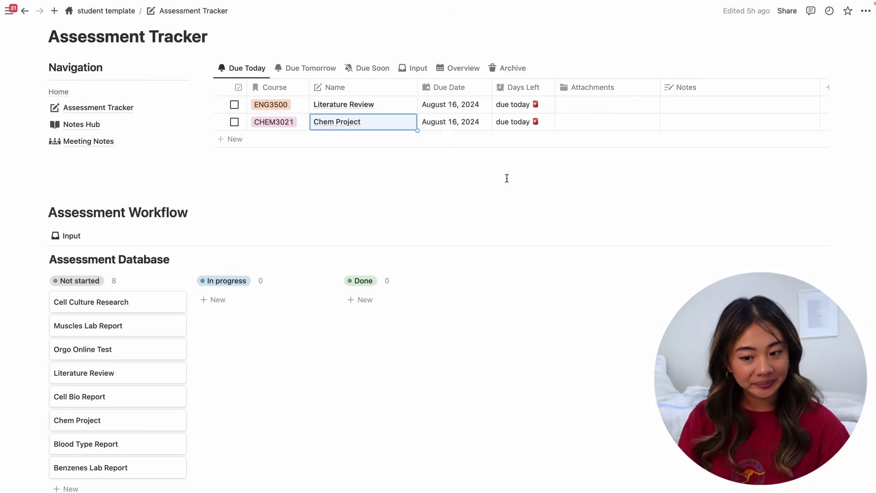
# On the status board, move Chem Project and Literature Review to Done, Cell Bio Report and Orgo Online Test to In progress.
pyautogui.scroll(-1, 88, 415)
pyautogui.moveTo(84, 413); pyautogui.dragTo(251, 296)
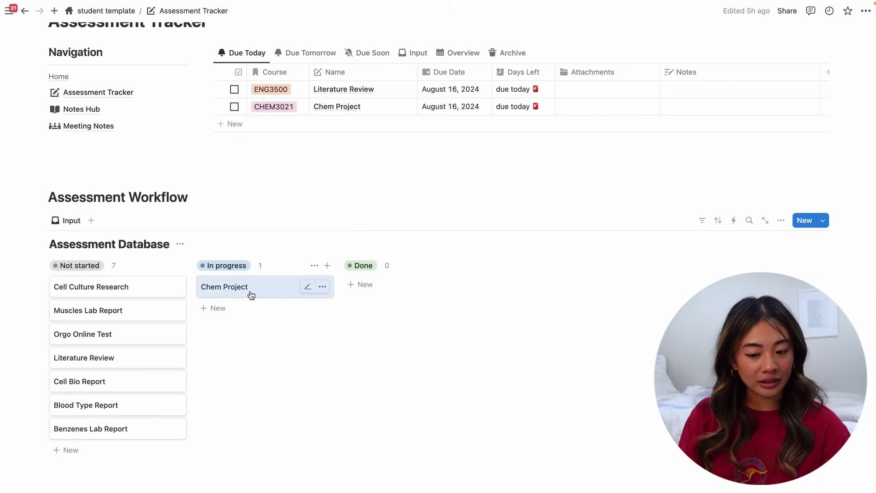
pyautogui.moveTo(100, 386); pyautogui.dragTo(234, 319)
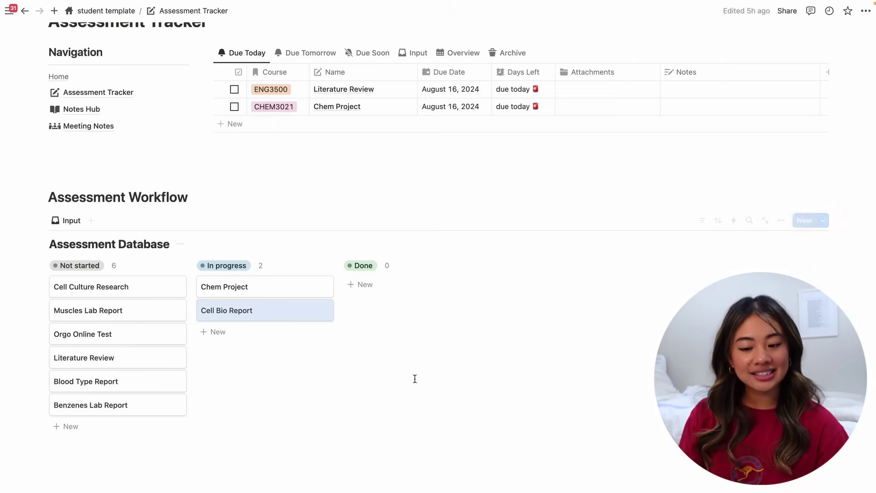
pyautogui.moveTo(269, 289); pyautogui.dragTo(411, 288)
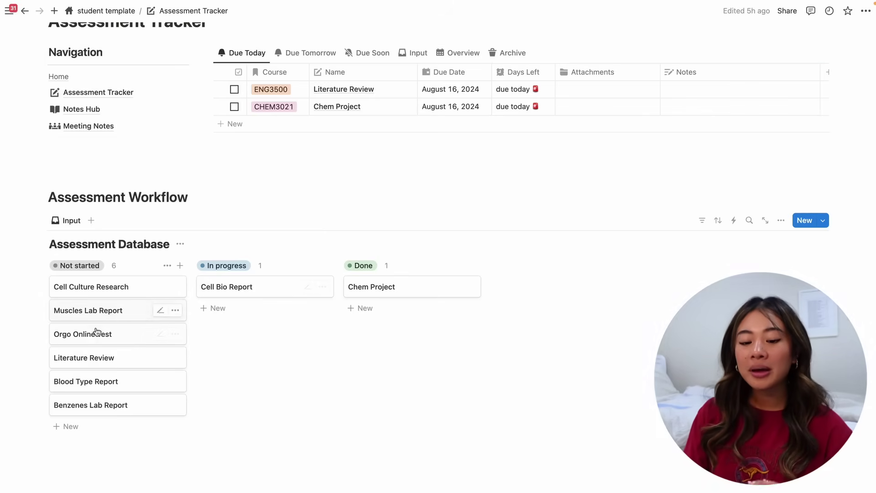
pyautogui.moveTo(96, 336); pyautogui.dragTo(251, 312)
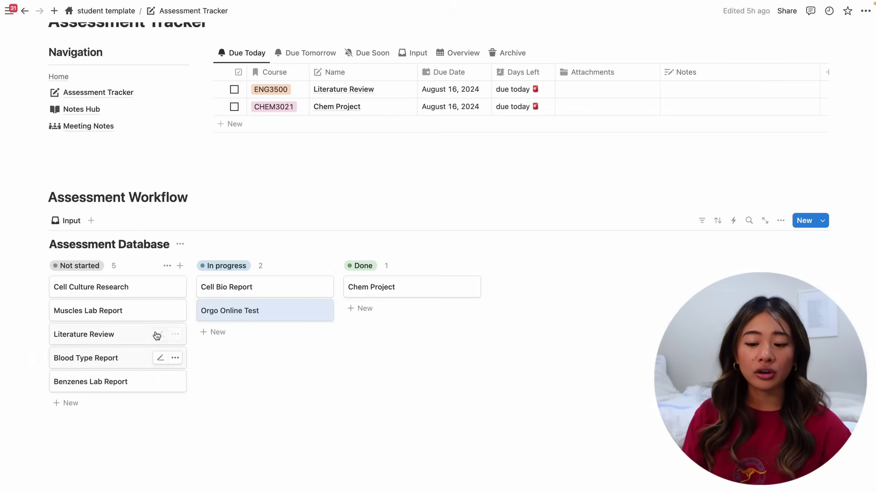
pyautogui.moveTo(83, 298); pyautogui.dragTo(411, 317)
pyautogui.click(118, 334)
pyautogui.moveTo(118, 335); pyautogui.dragTo(384, 311)
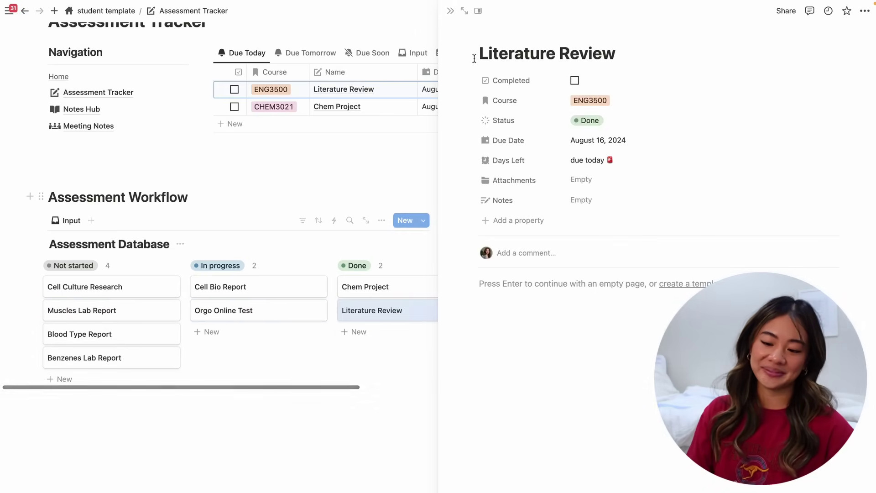
pyautogui.press('Escape')
pyautogui.scroll(3, 607, 381)
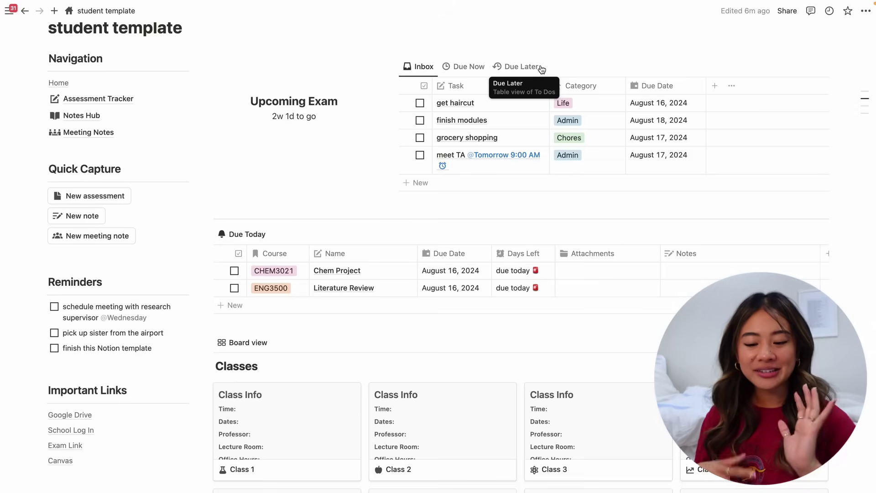
pyautogui.scroll(-3, 502, 269)
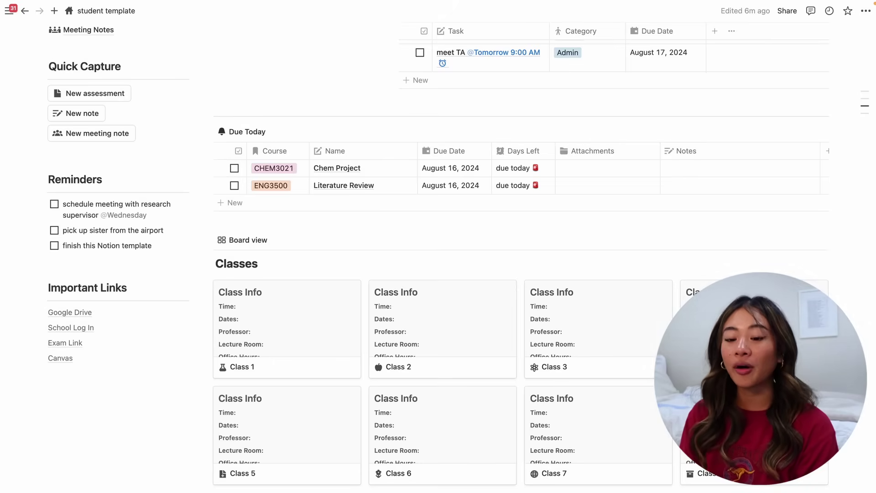
pyautogui.click(424, 324)
pyautogui.click(200, 50)
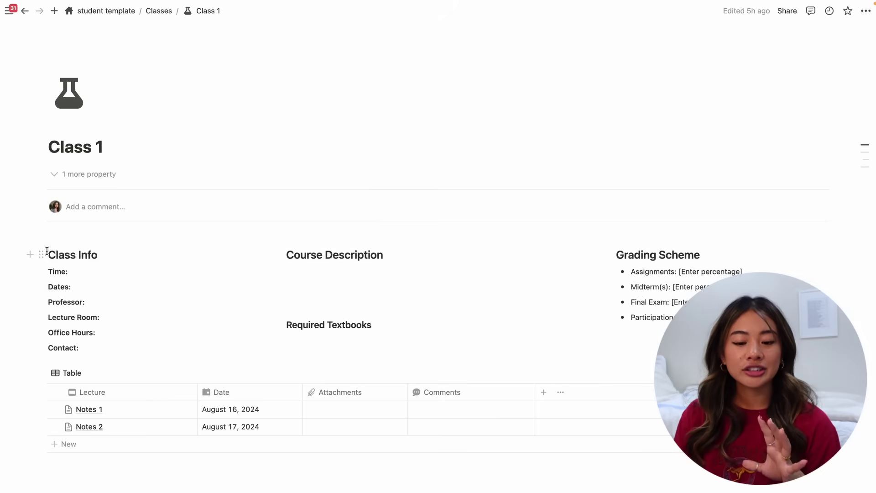
pyautogui.click(109, 282)
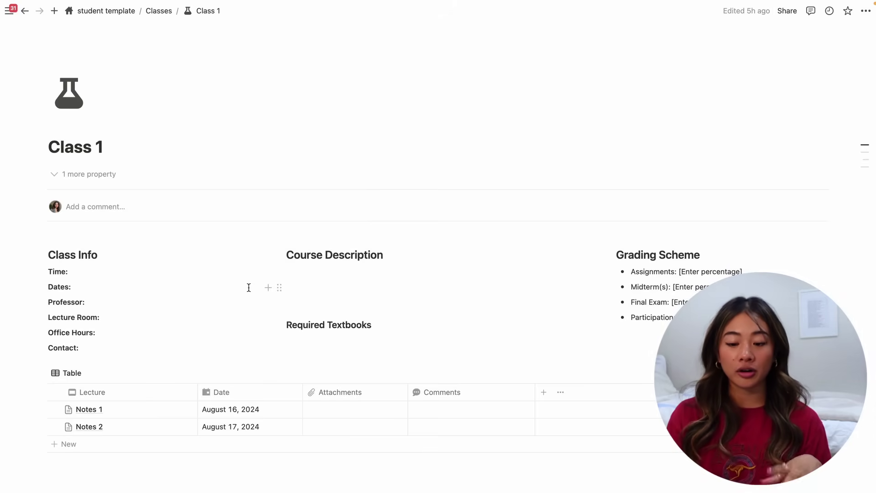
pyautogui.click(339, 273)
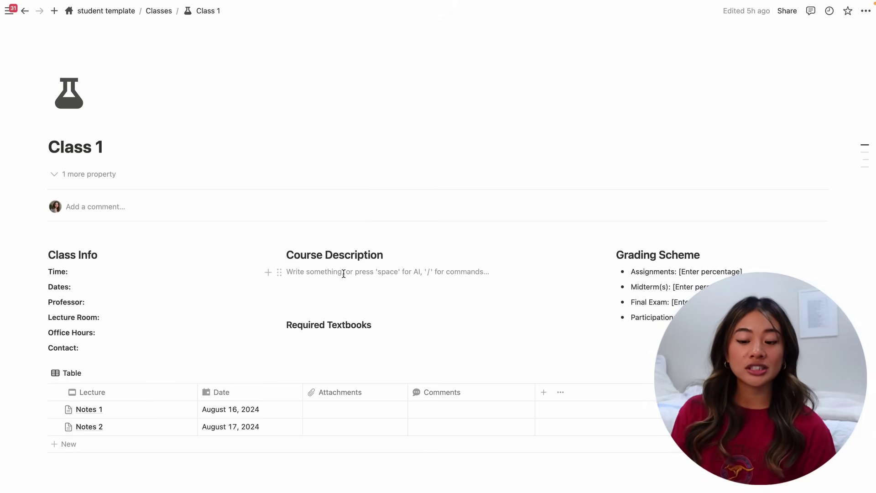
pyautogui.click(315, 338)
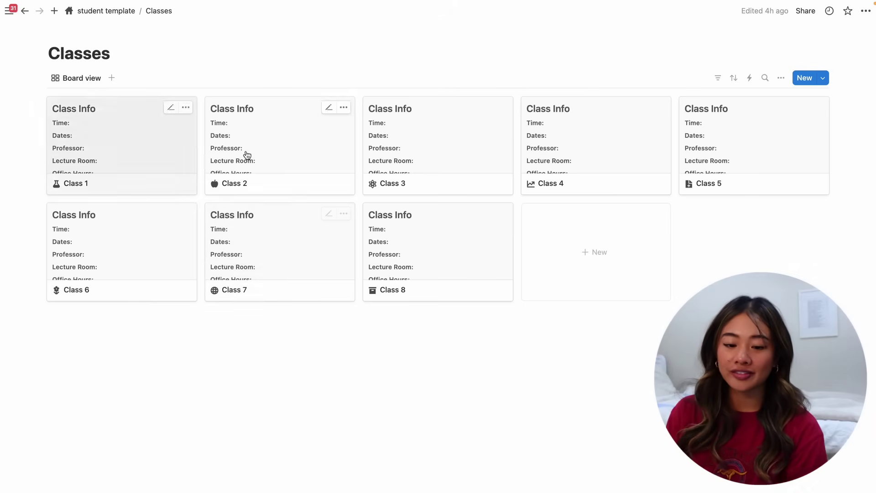
pyautogui.click(256, 157)
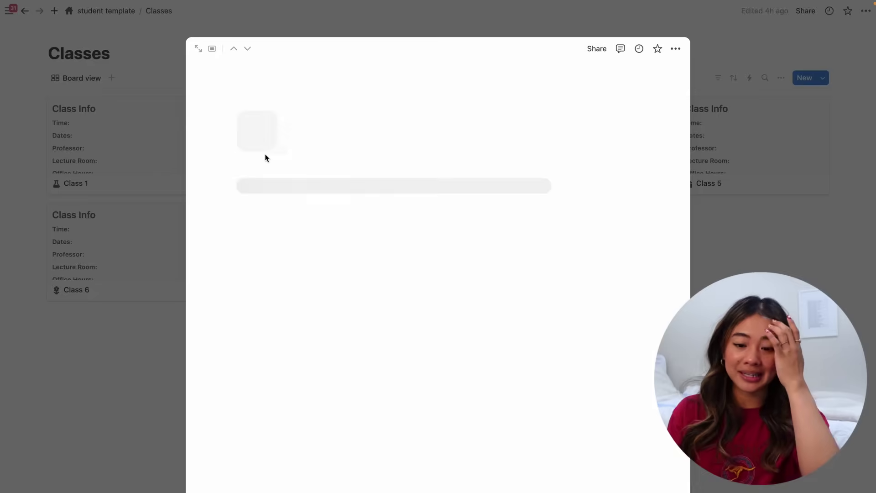
pyautogui.scroll(-2, 292, 348)
pyautogui.press('Escape')
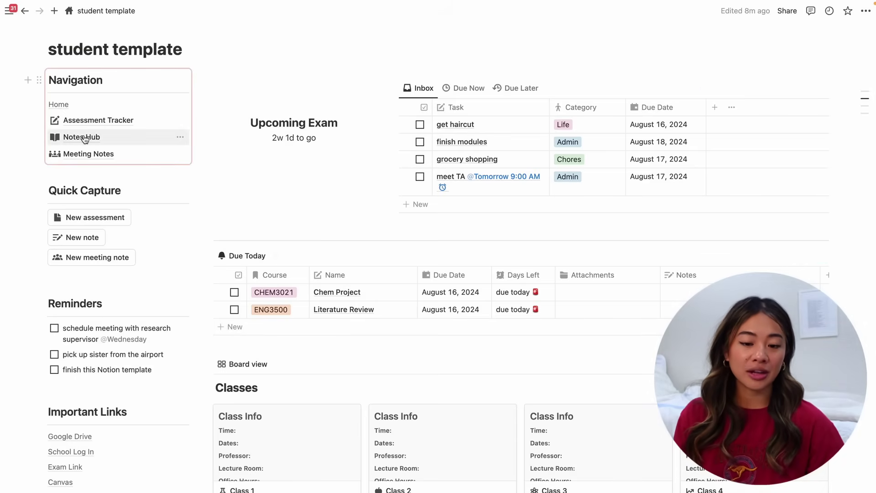
# Preview the Class 2 and Class 3 pages from the Classes board.
pyautogui.moveTo(87, 141)
pyautogui.scroll(-5, 496, 277)
pyautogui.click(448, 327)
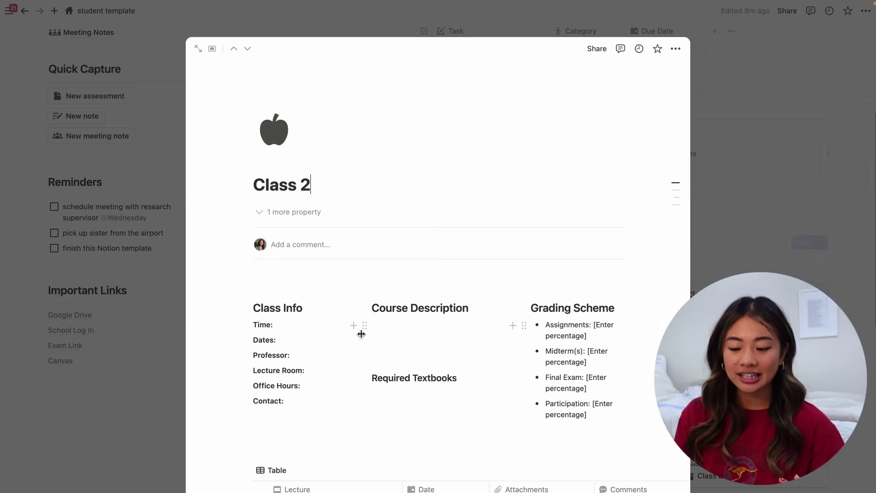
pyautogui.scroll(-2, 370, 341)
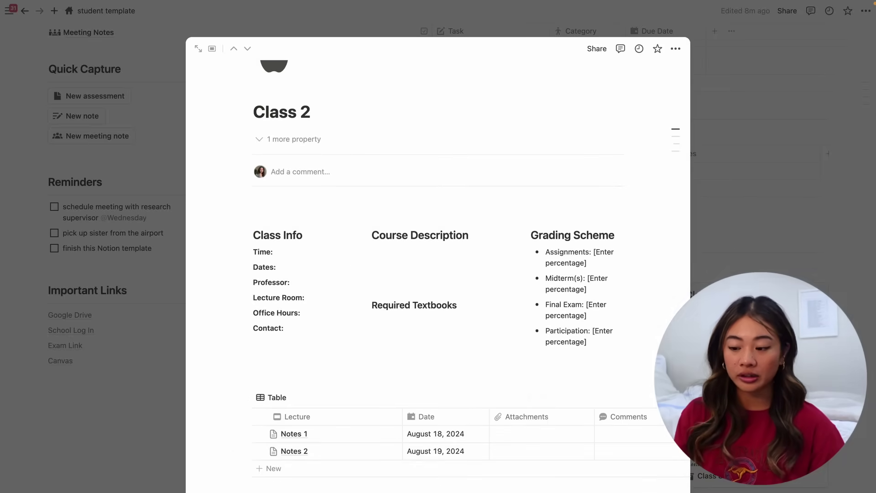
pyautogui.press('Escape')
pyautogui.click(612, 329)
pyautogui.scroll(-2, 302, 392)
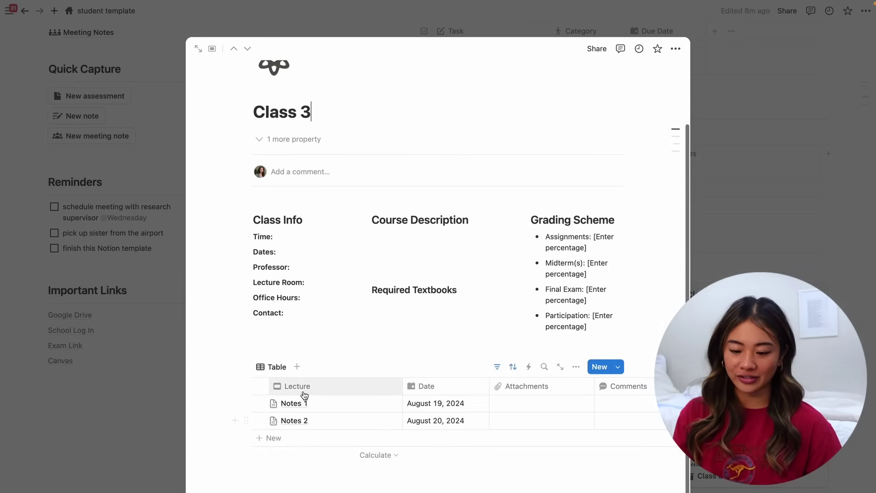
pyautogui.click(127, 305)
pyautogui.scroll(5, 128, 274)
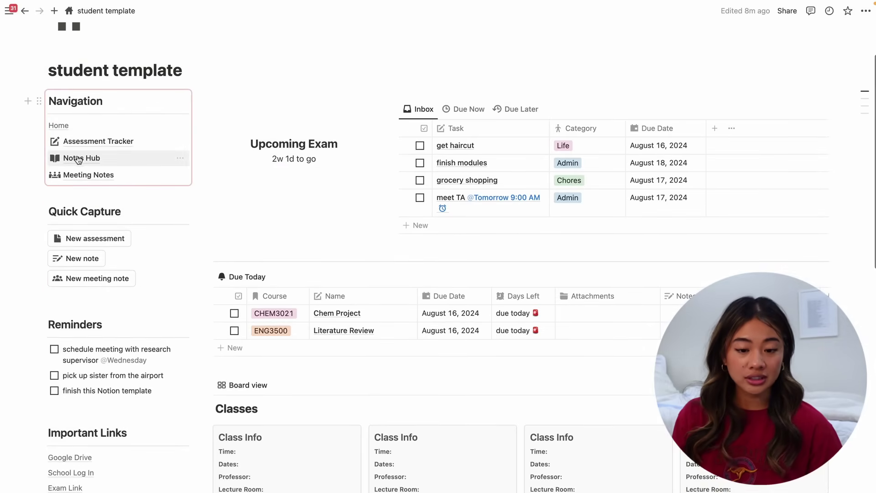
# Look through the Notes Hub page, then return home and preview the Class 1 page.
pyautogui.click(80, 160)
pyautogui.scroll(-3, 397, 392)
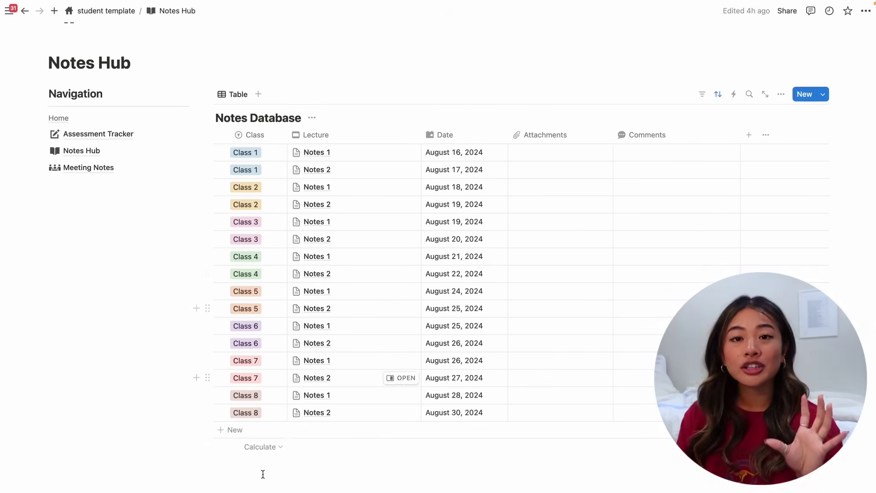
pyautogui.scroll(-1, 493, 301)
pyautogui.click(64, 117)
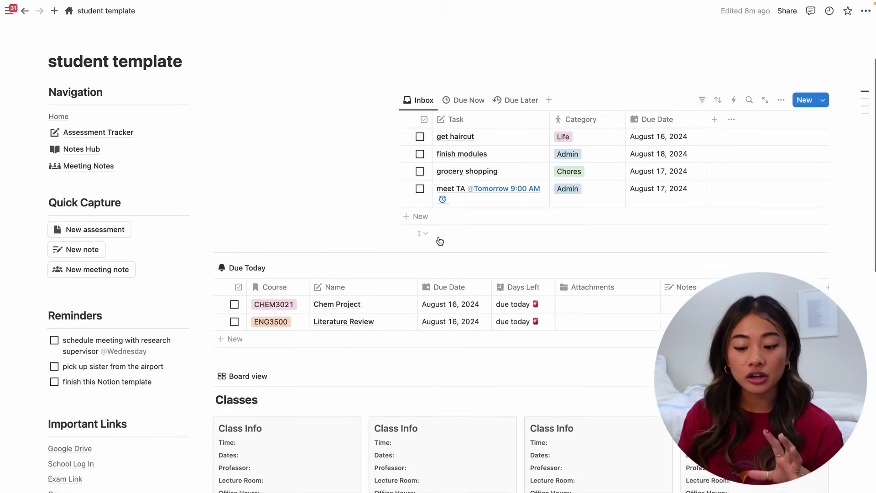
pyautogui.scroll(-5, 209, 160)
pyautogui.click(301, 166)
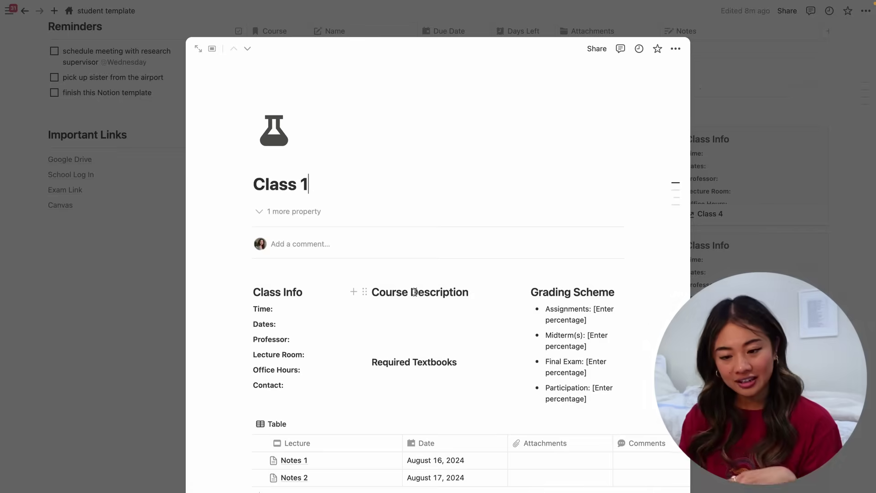
pyautogui.click(119, 383)
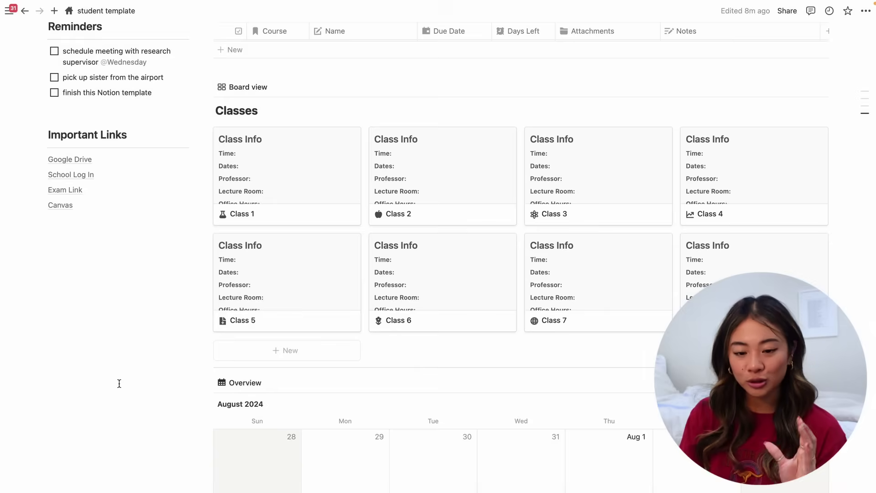
pyautogui.scroll(5, 160, 211)
# From Notes Hub, add a new note to the Notes Database and tag it Class 1.
pyautogui.click(71, 234)
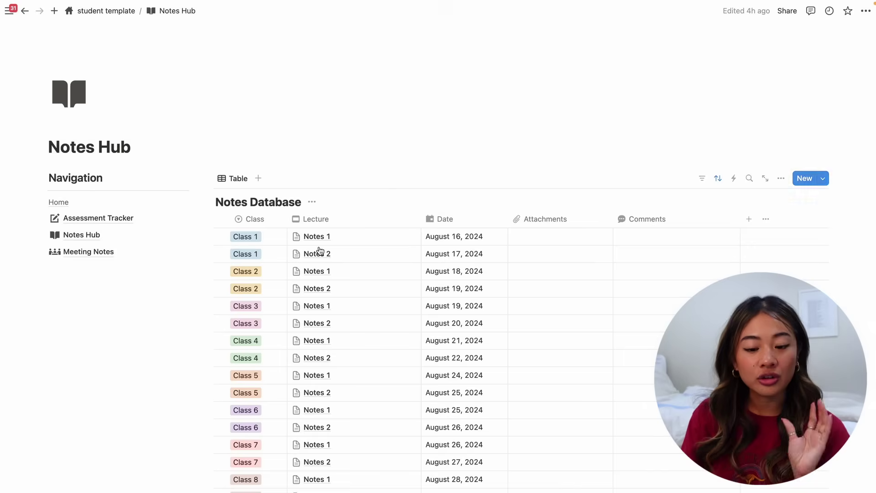
pyautogui.scroll(-3, 377, 338)
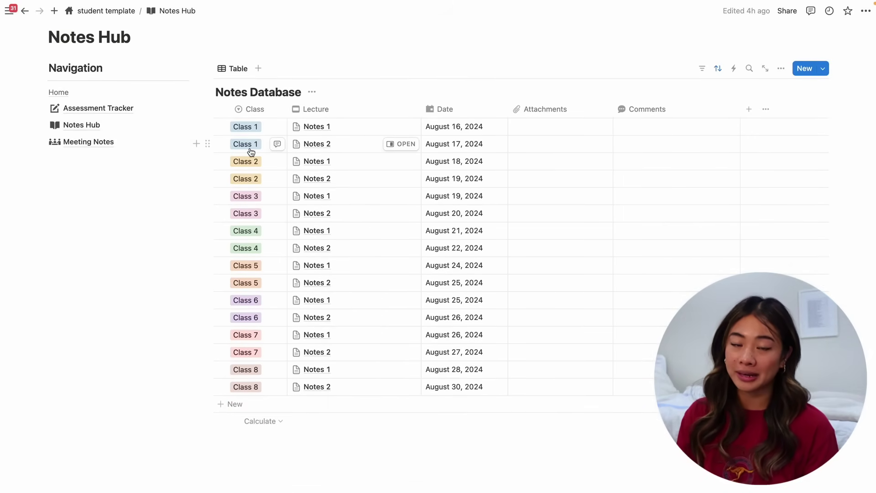
pyautogui.click(235, 404)
pyautogui.click(239, 404)
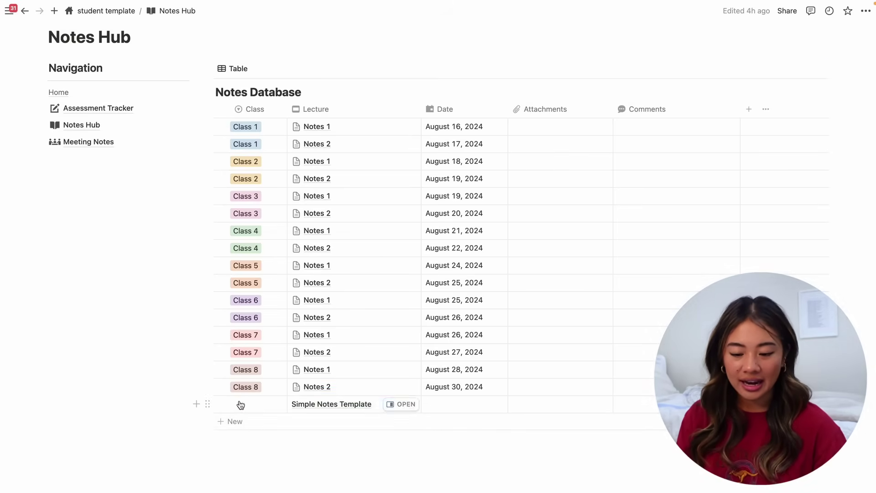
pyautogui.click(268, 283)
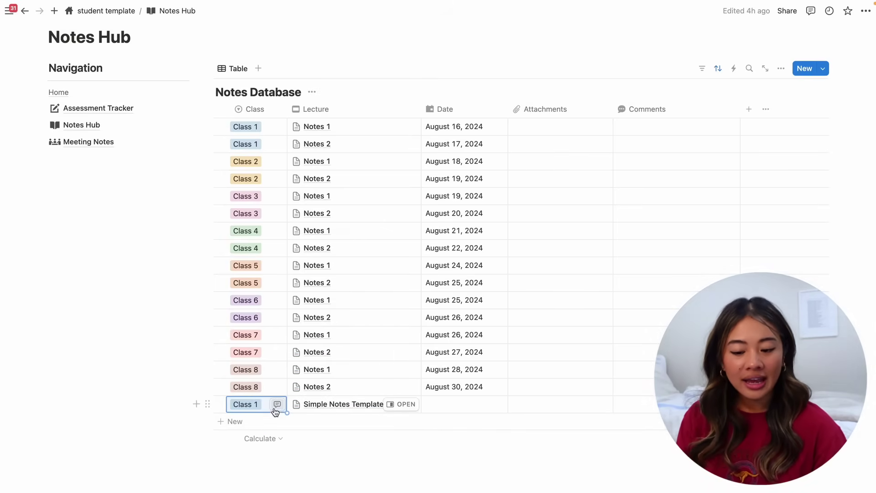
pyautogui.click(235, 405)
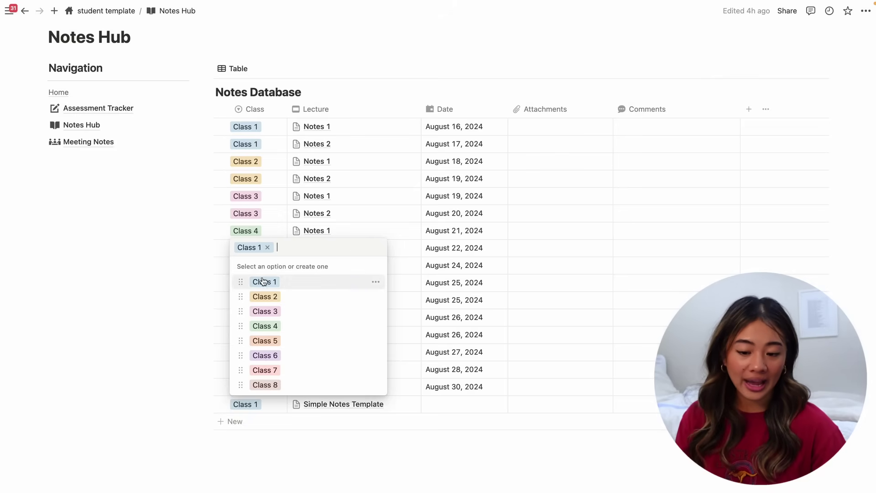
pyautogui.click(375, 283)
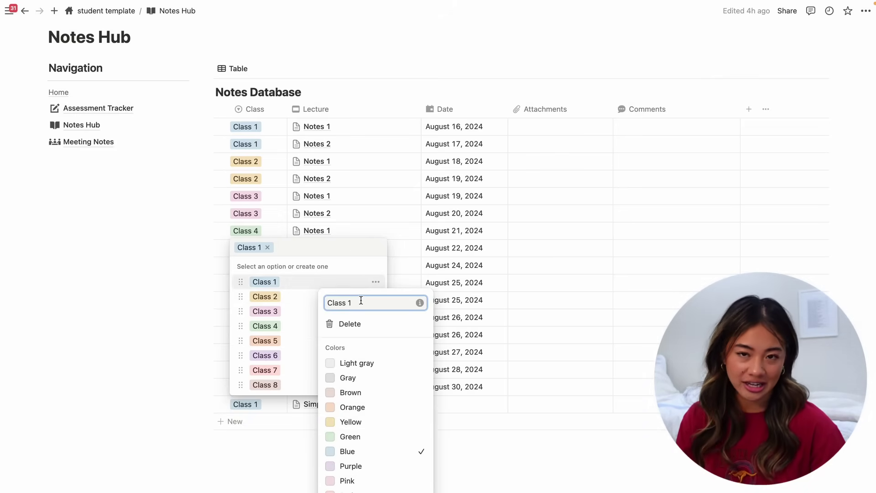
pyautogui.click(267, 406)
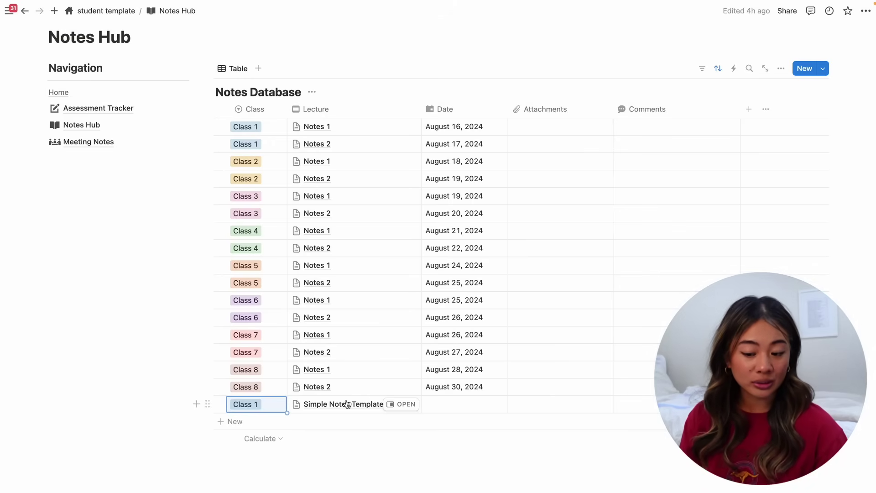
# Date the note August 17, 2024 and open the Simple Notes Template entry full page.
pyautogui.click(454, 406)
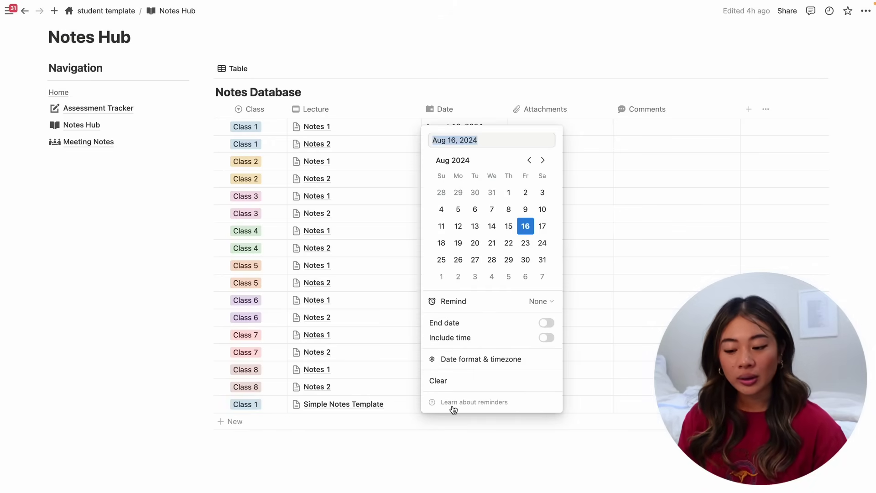
pyautogui.click(542, 226)
pyautogui.press('Escape')
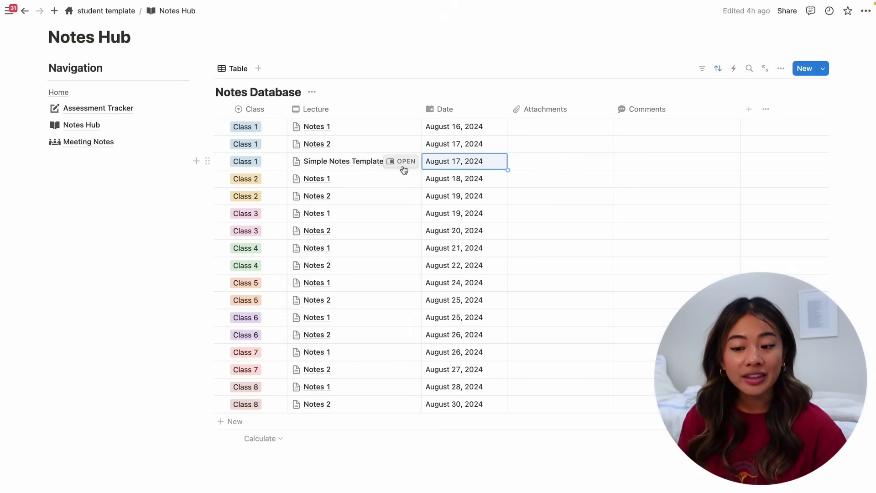
pyautogui.click(403, 163)
pyautogui.click(465, 11)
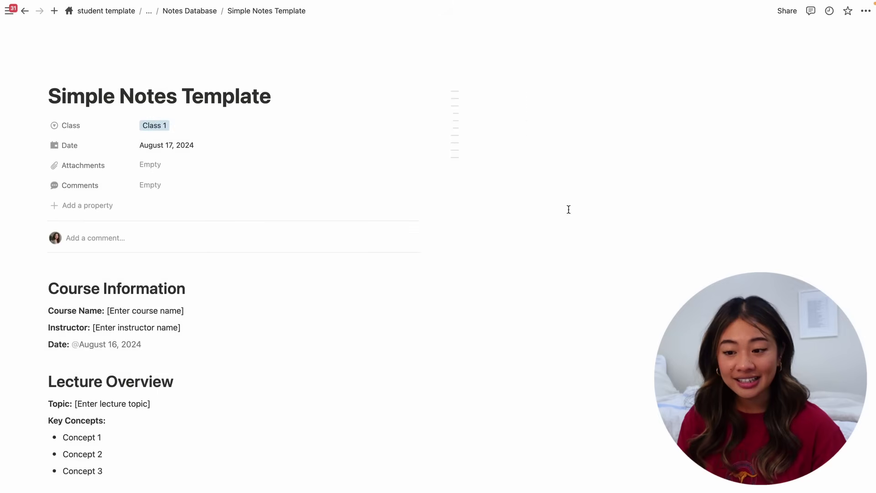
pyautogui.scroll(-10, 416, 365)
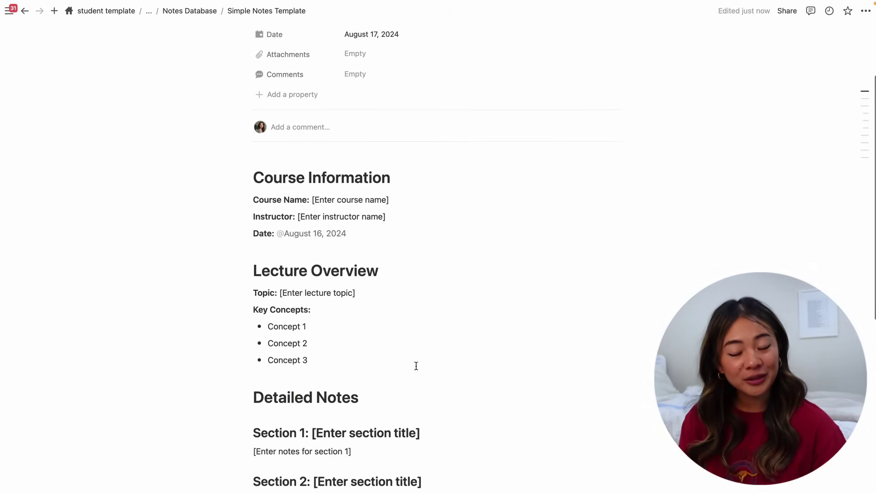
# Turn on Small text and Full width for the Simple Notes Template page.
pyautogui.scroll(12, 504, 282)
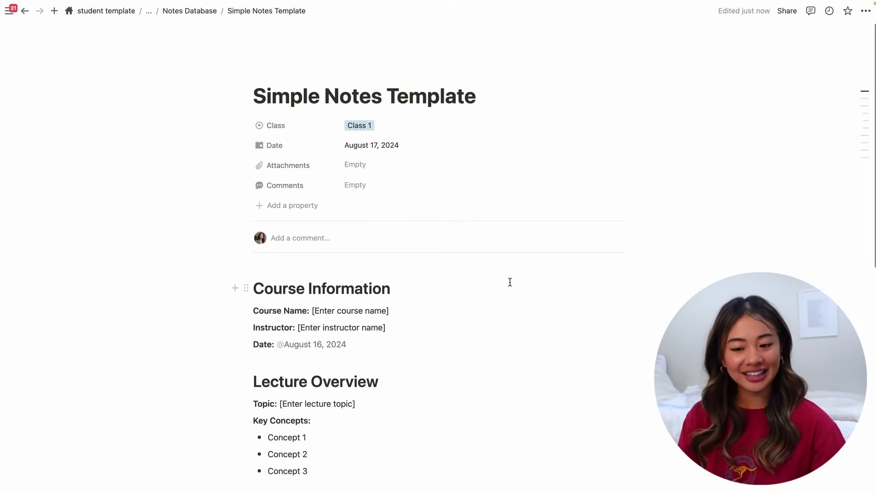
pyautogui.click(866, 10)
pyautogui.click(858, 72)
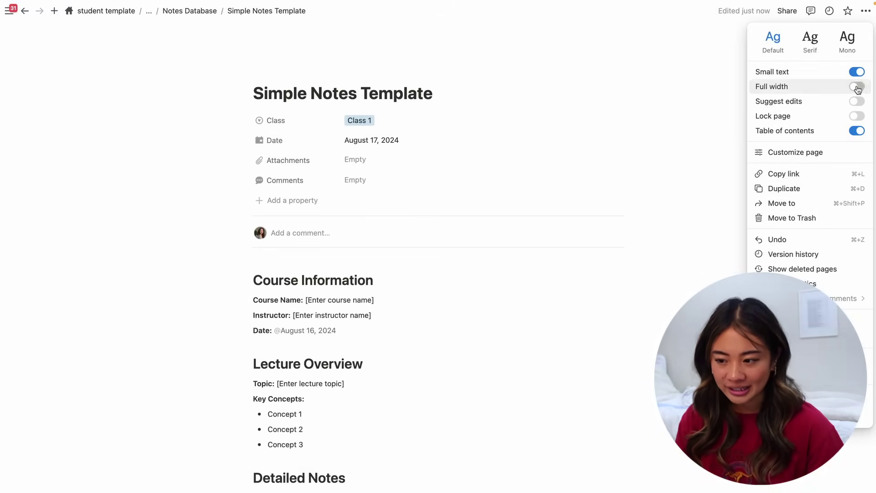
pyautogui.click(858, 87)
pyautogui.click(393, 218)
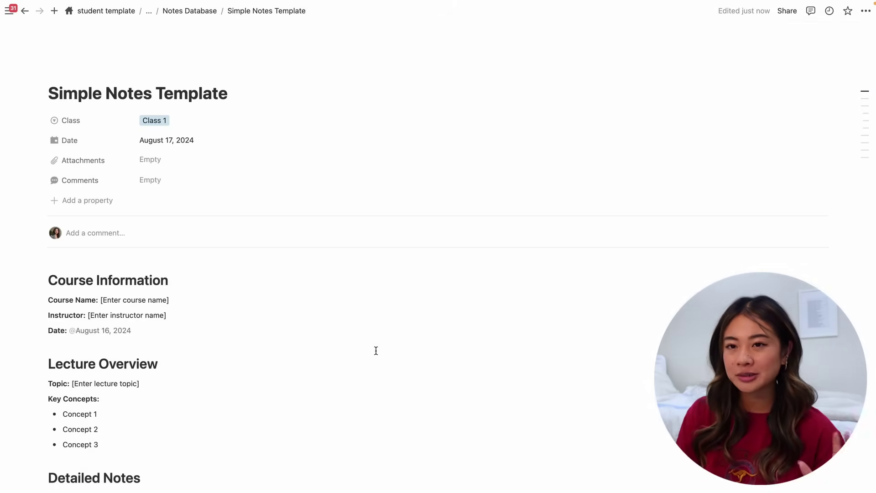
# Look through the page, then go back to the Notes Database table.
pyautogui.scroll(-1, 376, 351)
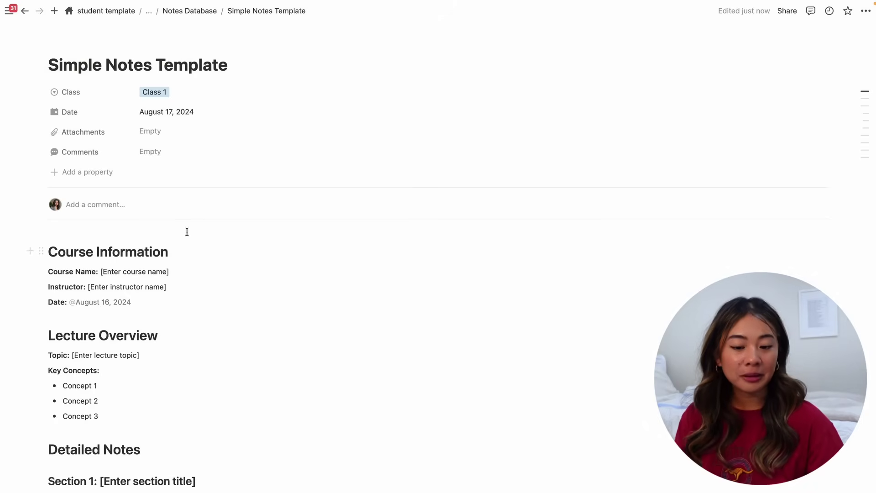
pyautogui.scroll(-1, 236, 354)
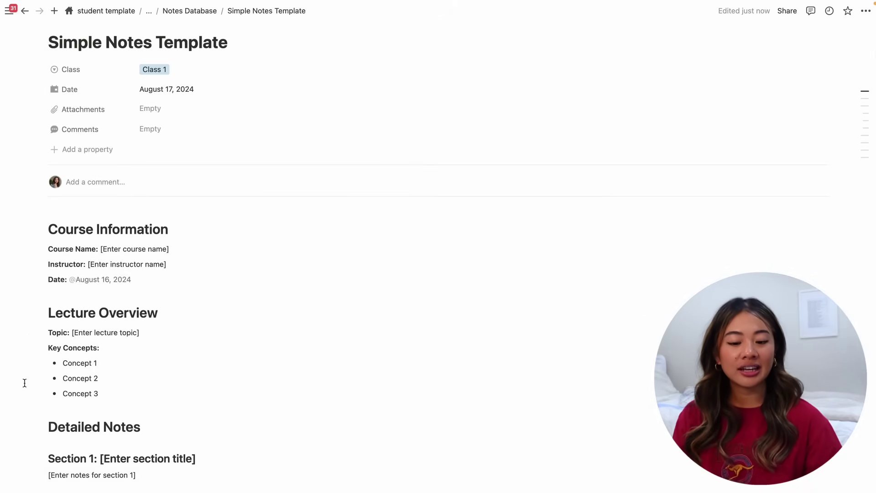
pyautogui.scroll(-5, 127, 335)
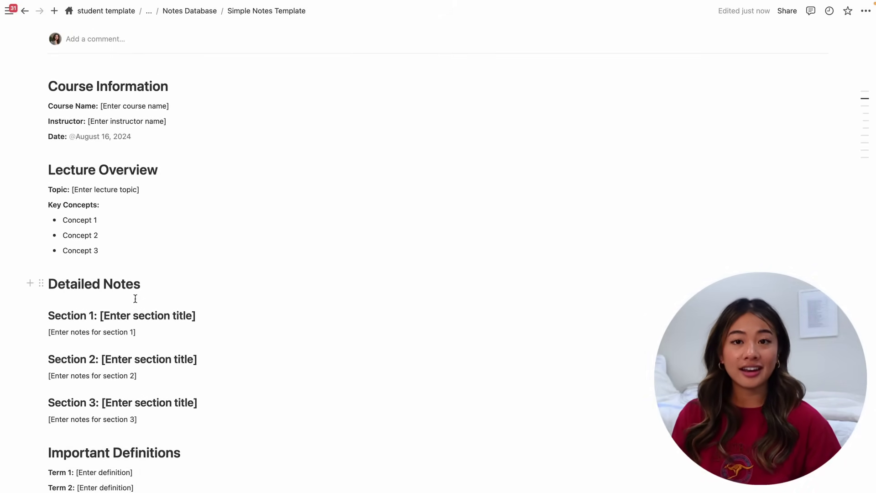
pyautogui.scroll(-5, 235, 239)
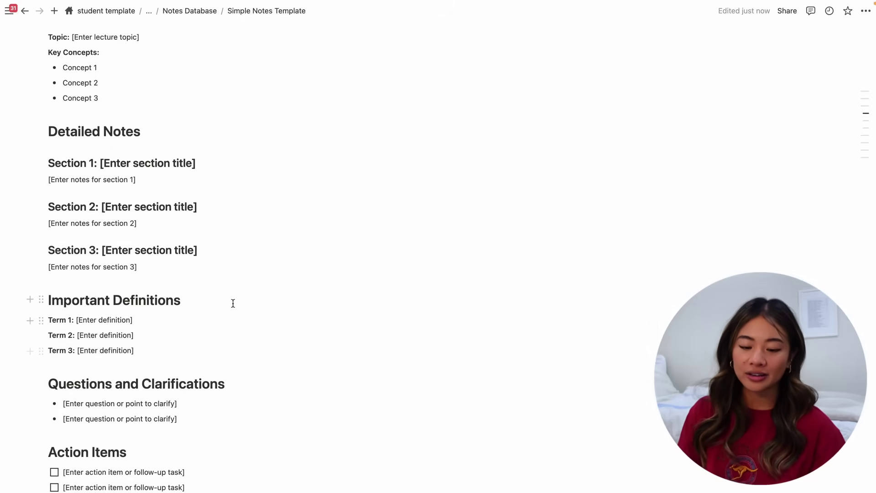
pyautogui.scroll(-1, 233, 303)
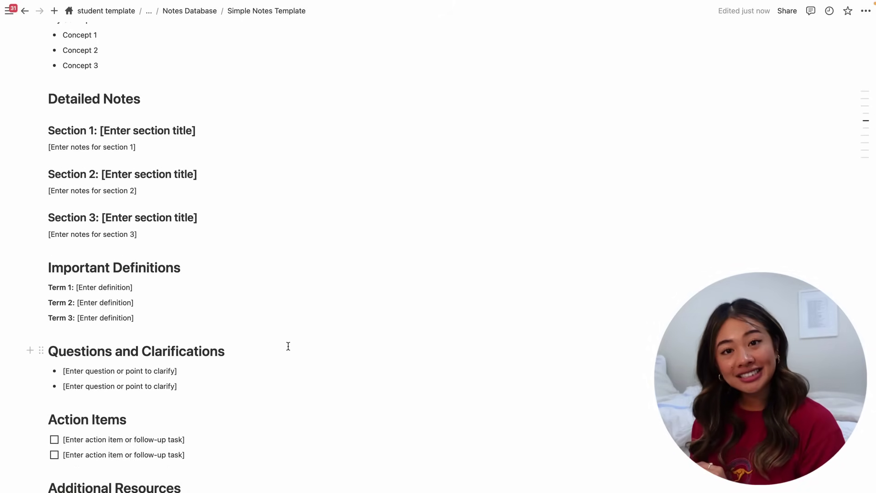
pyautogui.scroll(-4, 288, 347)
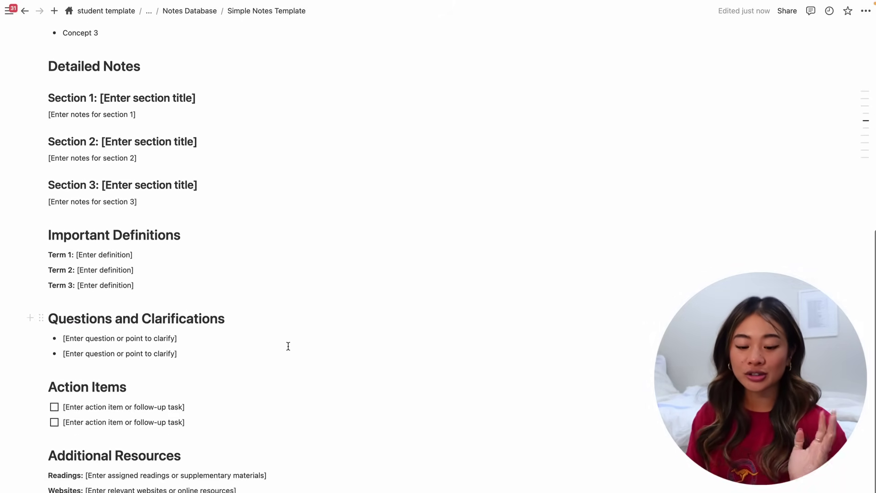
pyautogui.scroll(2, 241, 360)
pyautogui.scroll(10, 206, 365)
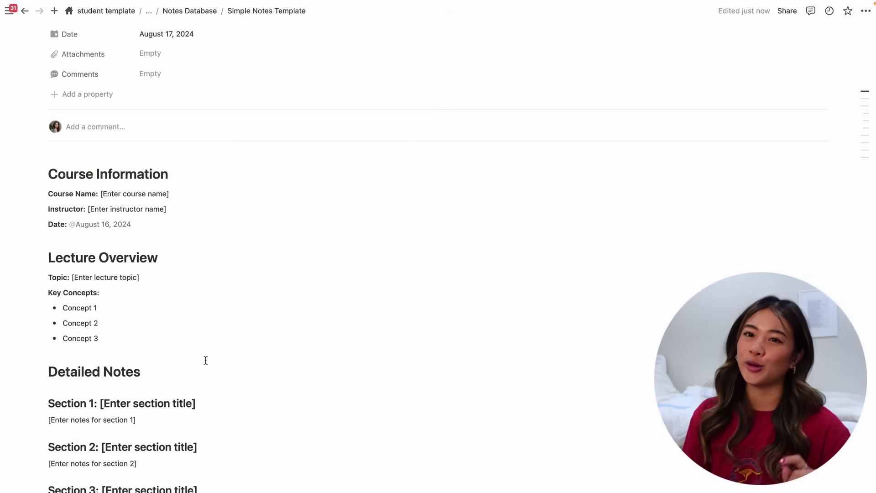
pyautogui.press('super+bracketleft')
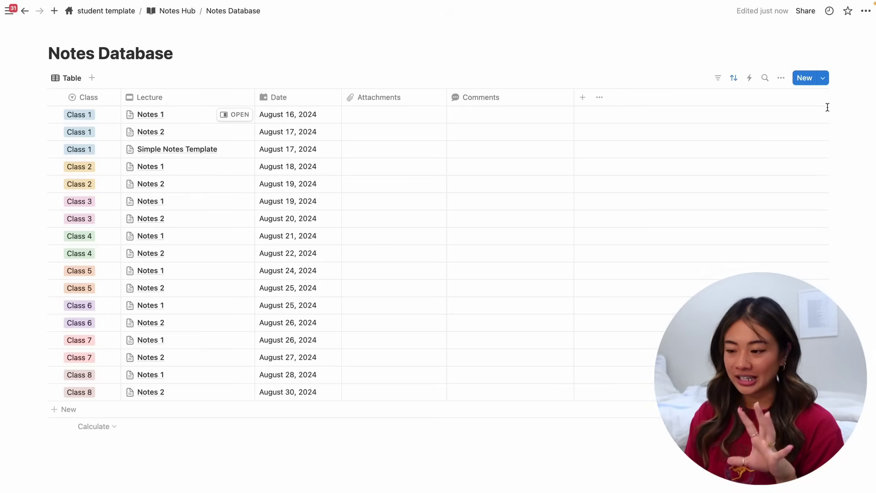
# Create a Cornell Notes Template entry from the New menu and preview it in side peek.
pyautogui.click(823, 79)
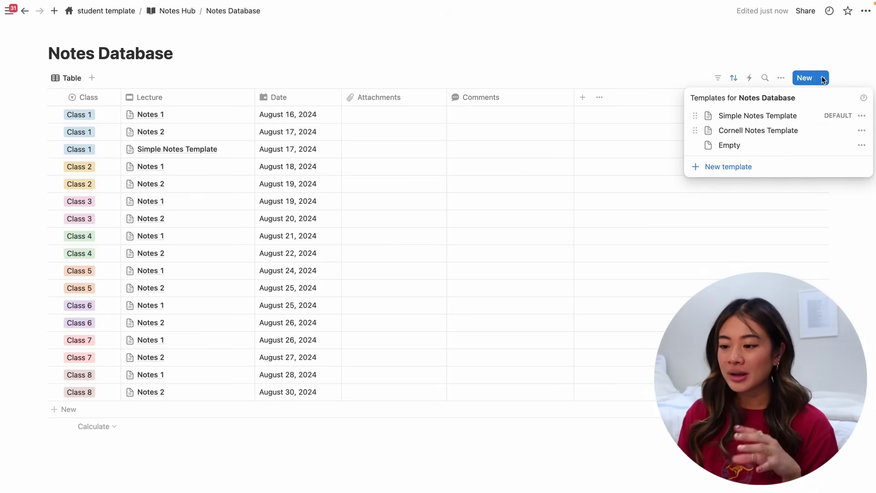
pyautogui.click(795, 131)
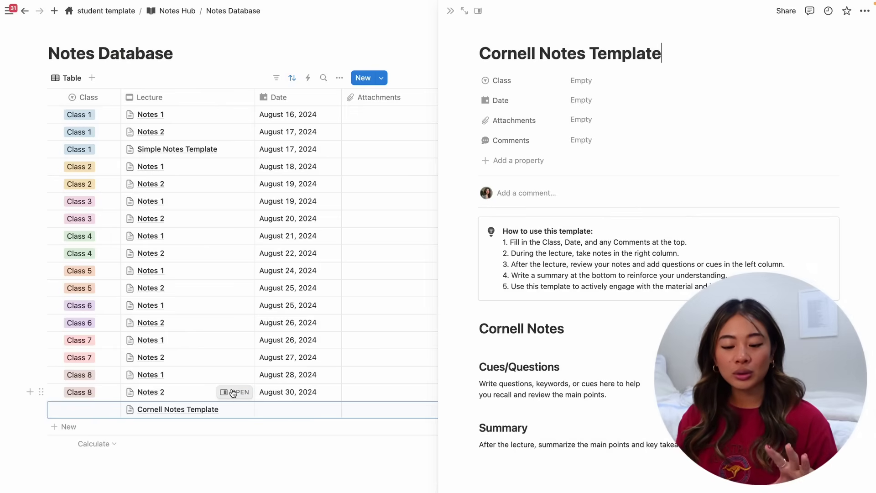
pyautogui.click(232, 392)
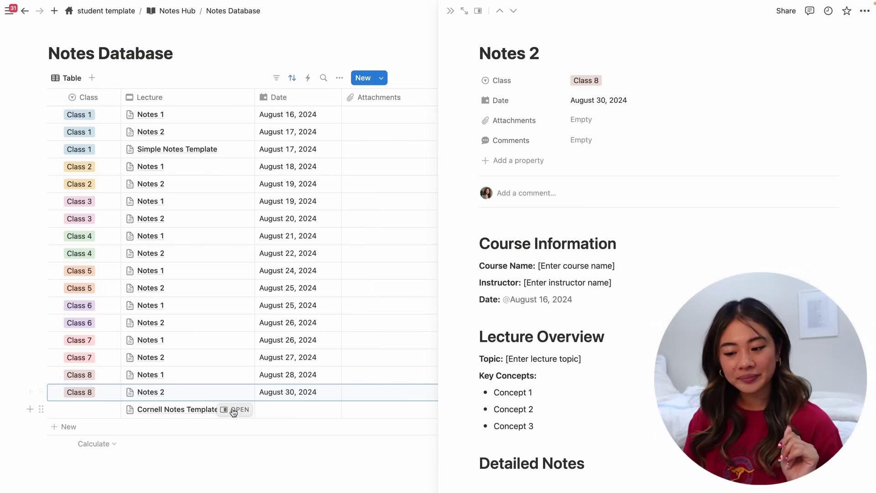
pyautogui.click(234, 410)
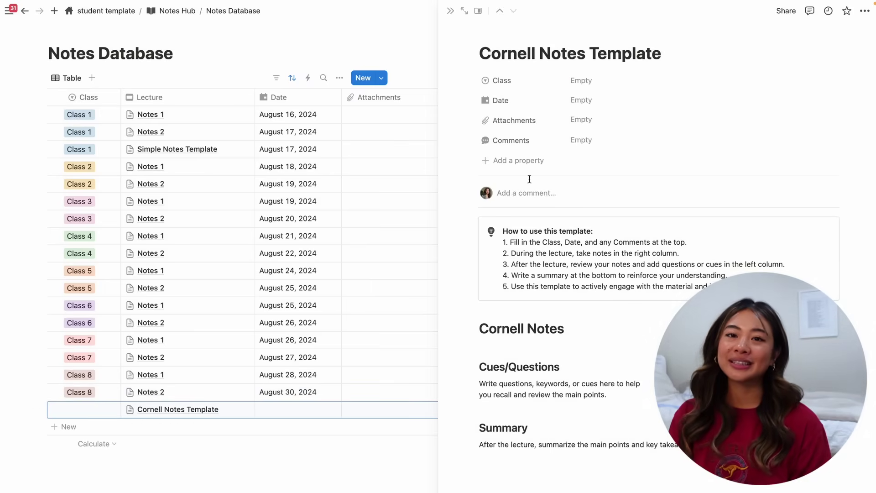
pyautogui.click(450, 10)
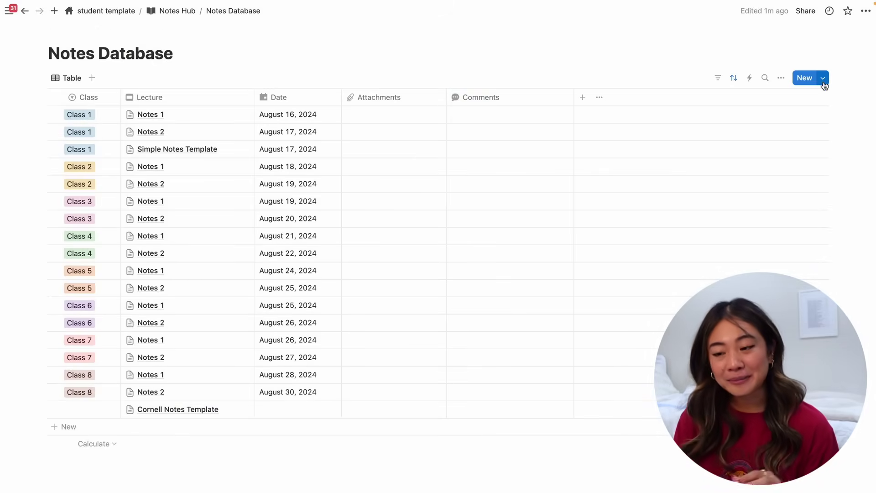
# Create a blank Untitled entry from the New menu and close its preview.
pyautogui.click(823, 78)
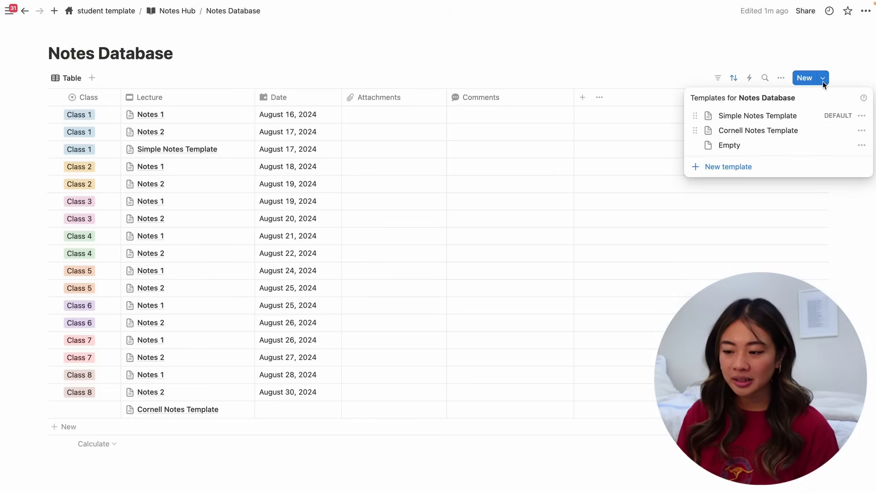
pyautogui.click(738, 143)
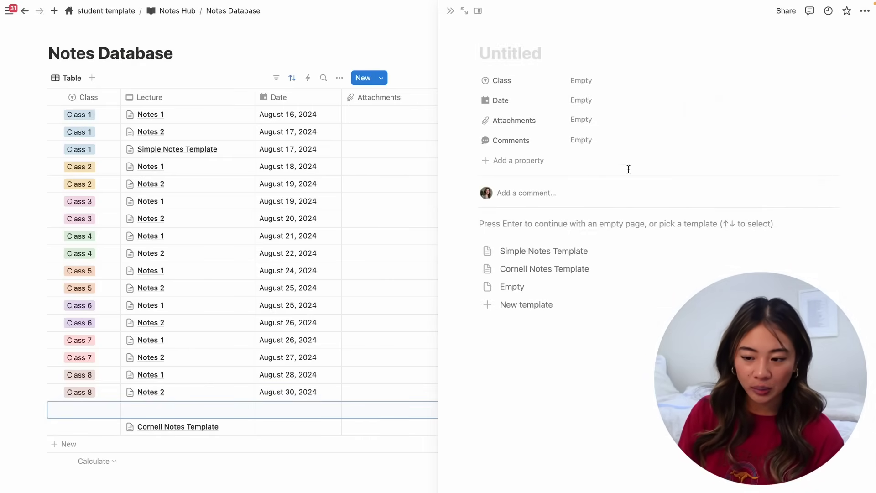
pyautogui.click(451, 10)
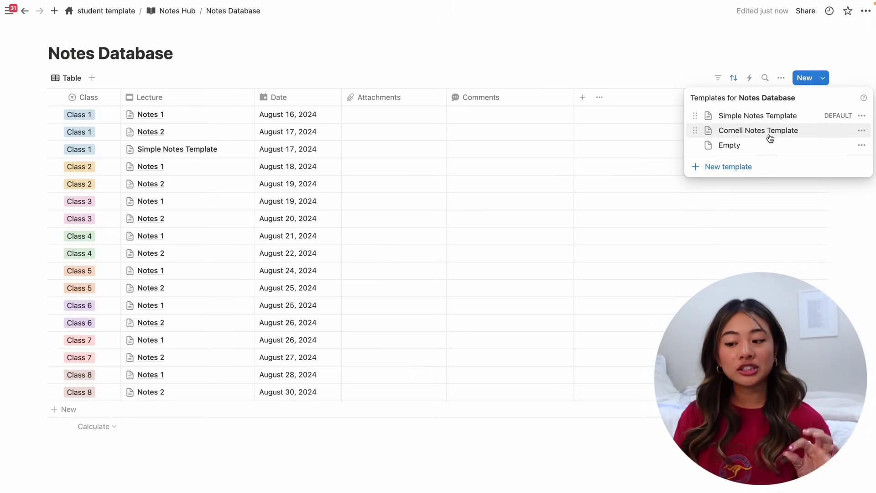
# Set Cornell Notes Template as the default template for new Notes Database entries.
pyautogui.click(862, 131)
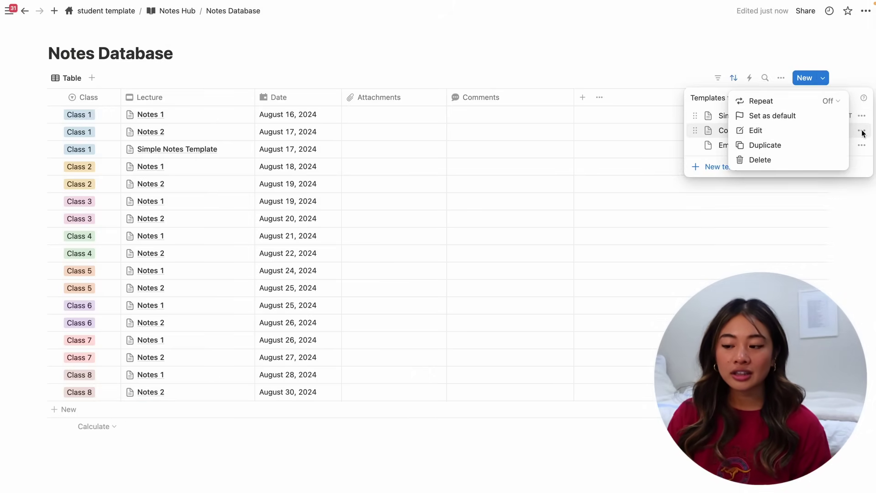
pyautogui.click(809, 118)
pyautogui.click(452, 277)
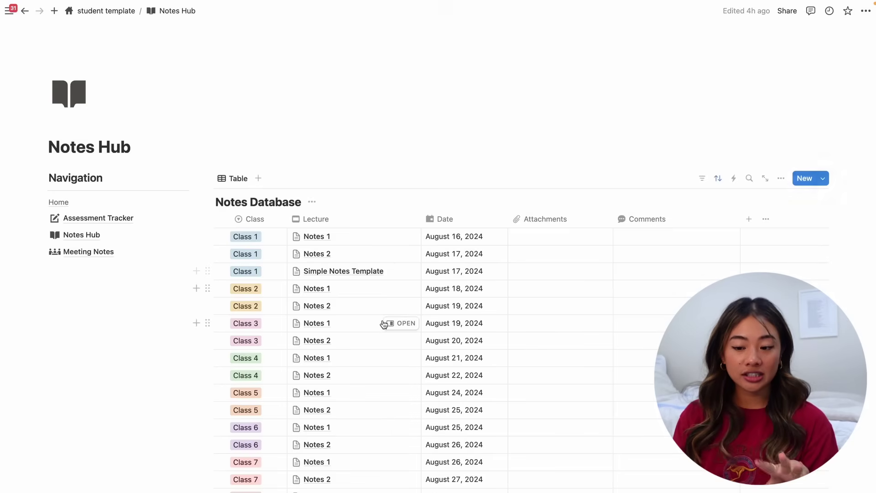
# Go Home via the Navigation block and peek at the Class 1 page.
pyautogui.scroll(-4, 383, 323)
pyautogui.scroll(4, 403, 297)
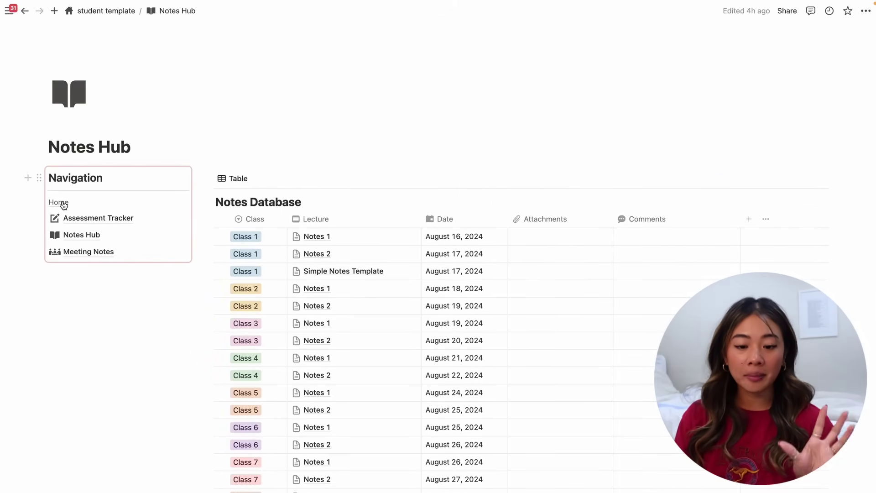
pyautogui.click(59, 202)
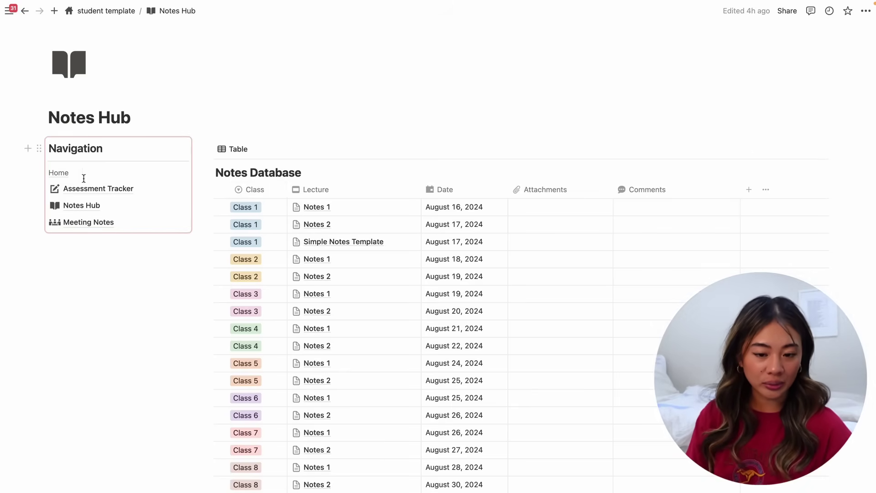
pyautogui.click(66, 175)
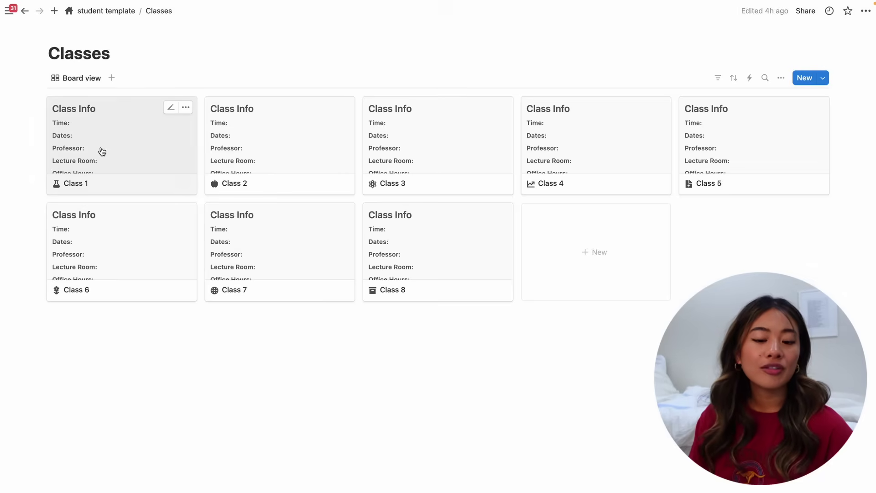
pyautogui.click(102, 151)
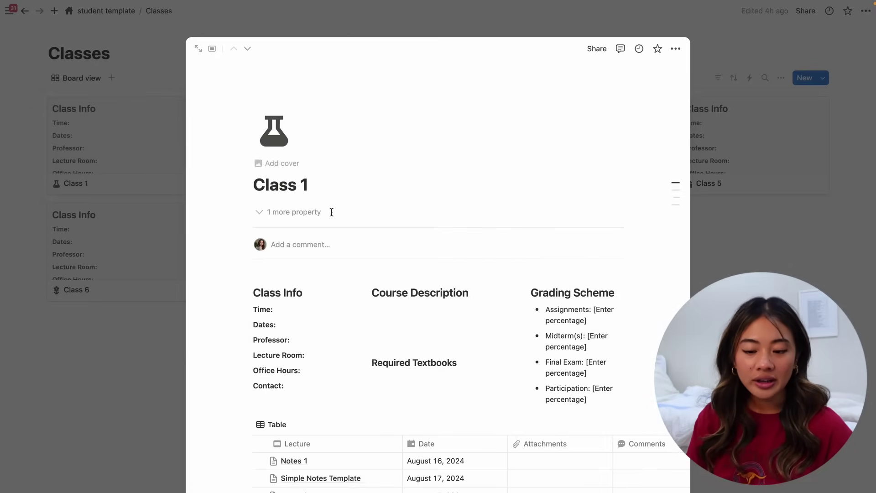
pyautogui.scroll(-2, 314, 393)
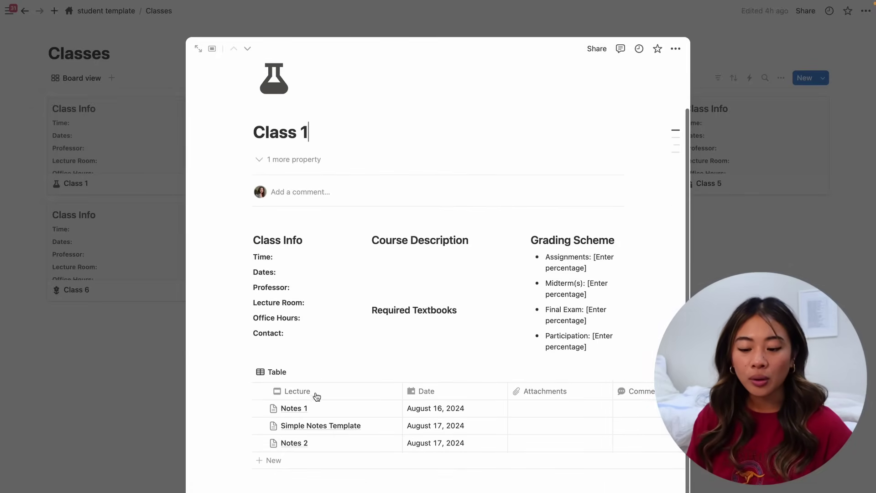
pyautogui.click(182, 418)
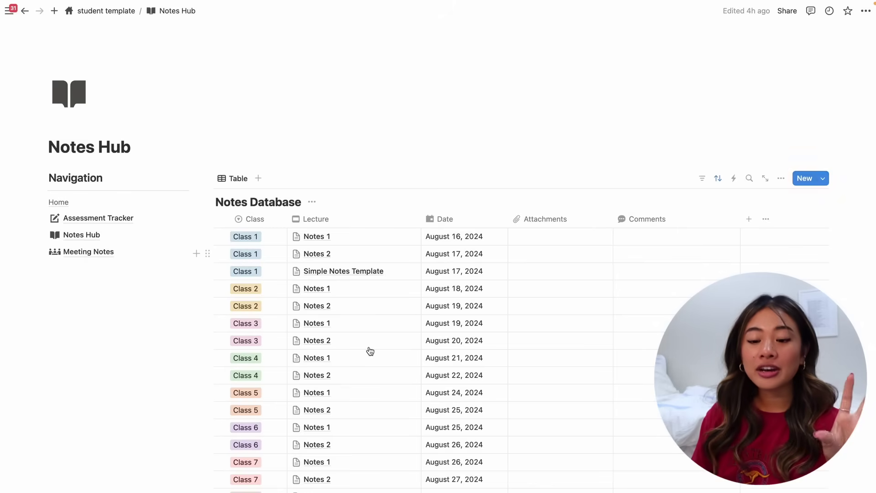
# Return from Notes Hub to the student template home page.
pyautogui.scroll(-3, 368, 352)
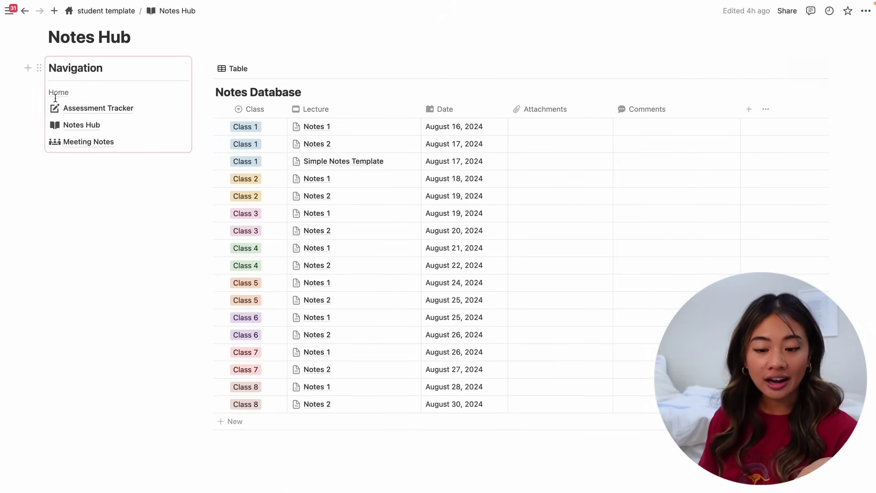
pyautogui.click(58, 92)
pyautogui.scroll(2, 348, 248)
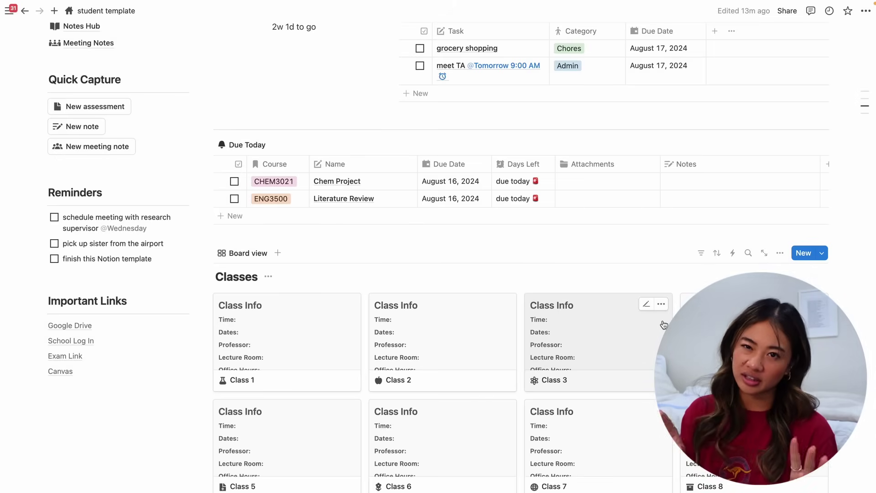
pyautogui.scroll(2, 664, 325)
pyautogui.moveTo(78, 110)
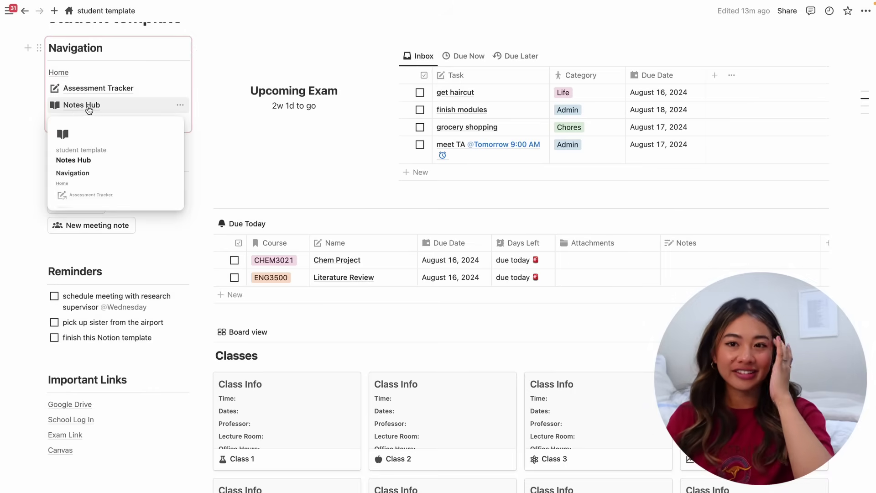
# In Meeting Notes, add a new Meetings entry named 'YouTube Meeting'.
pyautogui.click(93, 122)
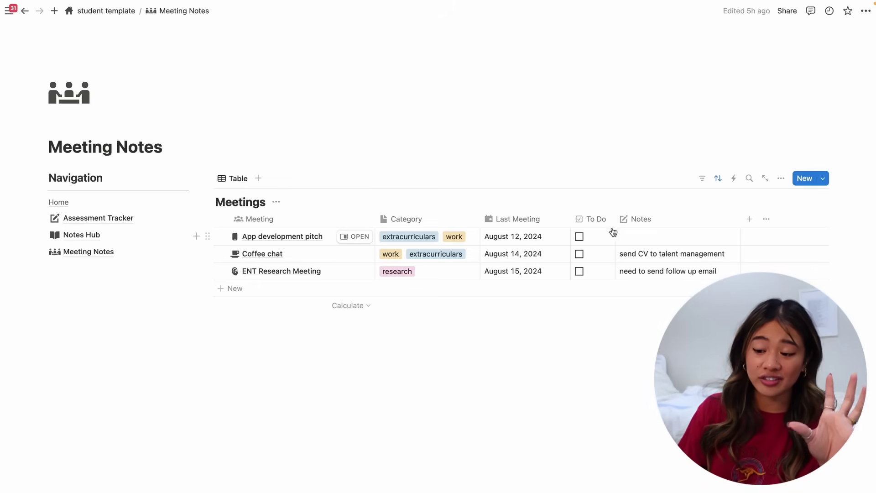
pyautogui.click(250, 292)
pyautogui.write('Meeting Notes Template')
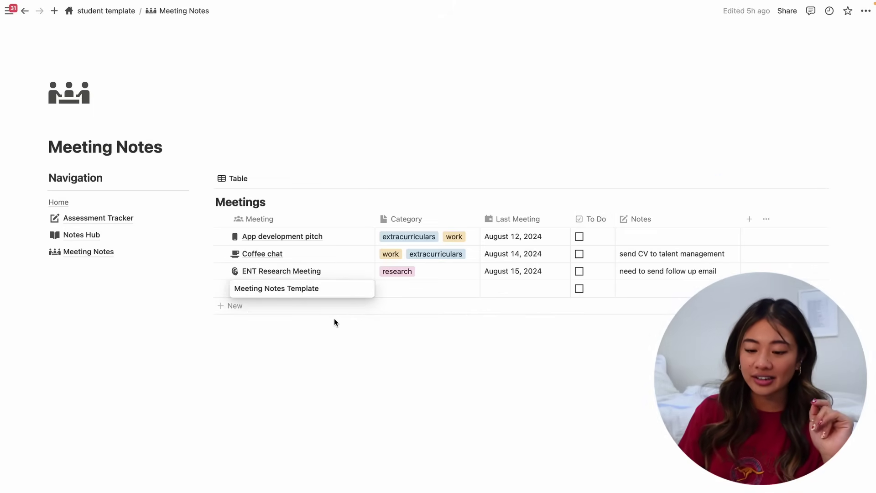
pyautogui.hotkey('ctrl', 'a')
pyautogui.press('BackSpace')
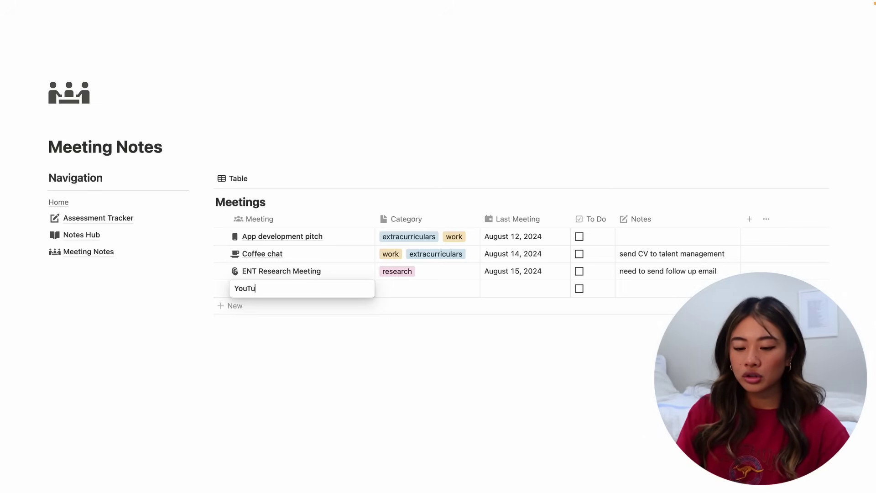
pyautogui.write('YouTube Meeting')
# Tag it extracurriculars, set Last Meeting to August 17, 2024, and tick To Do.
pyautogui.click(384, 289)
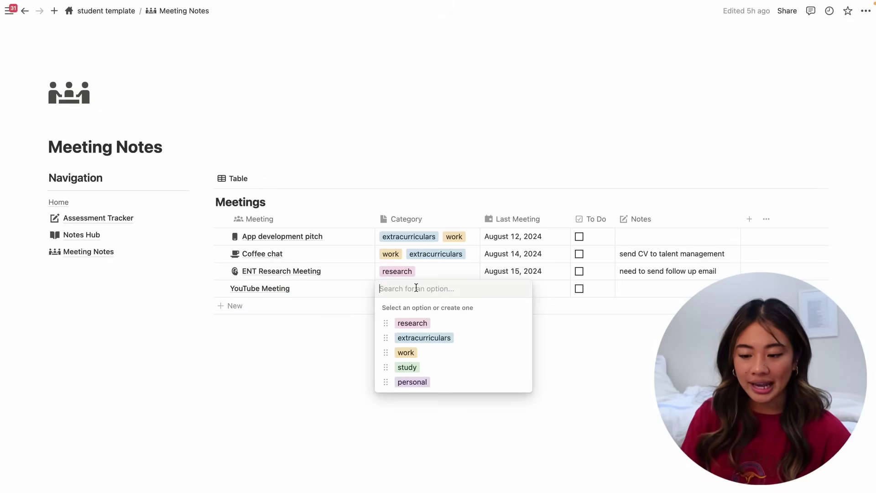
pyautogui.click(415, 338)
pyautogui.press('Escape')
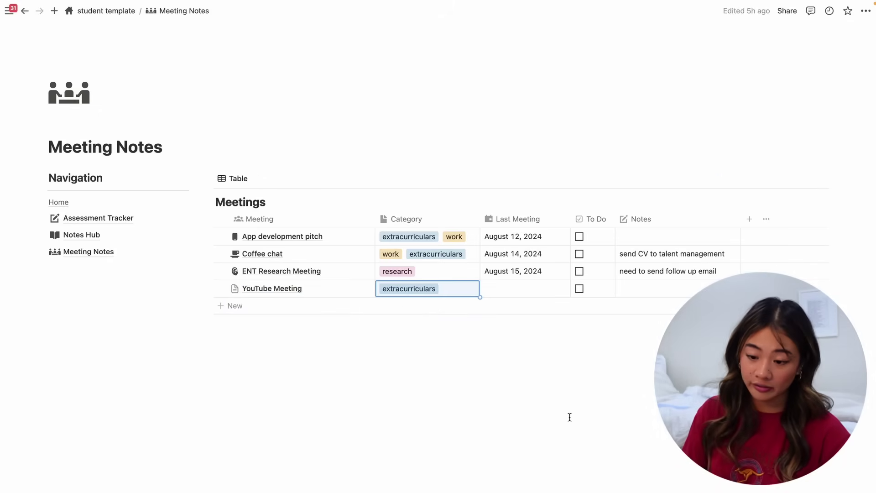
pyautogui.click(539, 290)
pyautogui.click(601, 110)
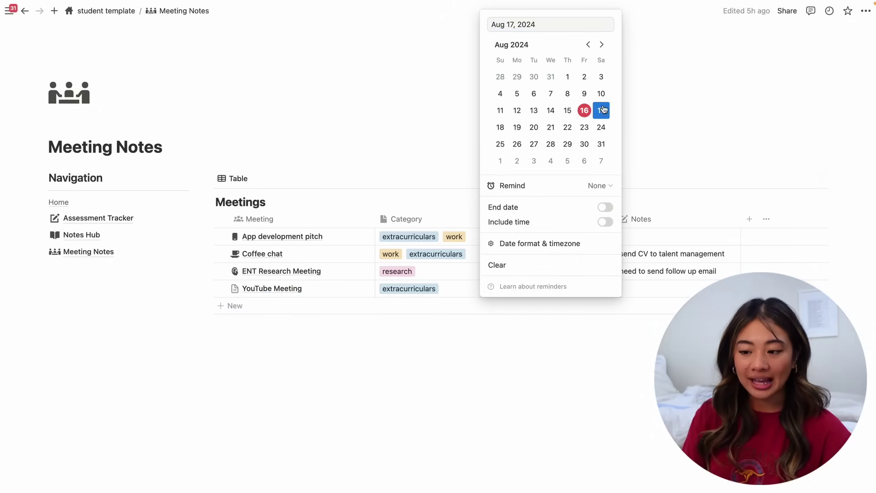
pyautogui.press('Escape')
pyautogui.click(579, 289)
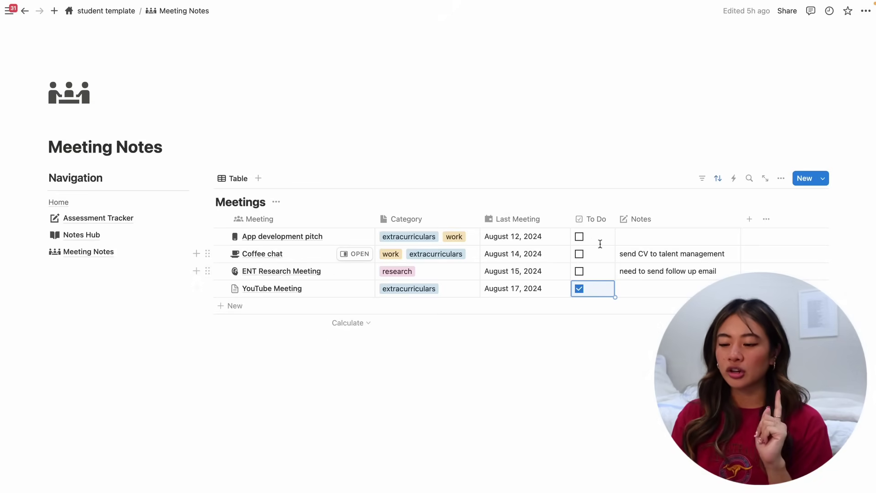
# Leave the Notes cell empty and open the YouTube Meeting page beside the table.
pyautogui.click(647, 293)
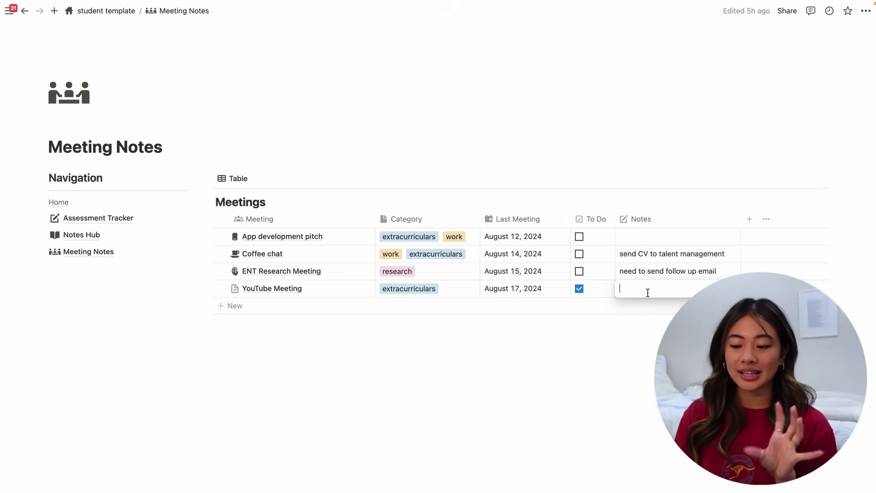
pyautogui.press('Escape')
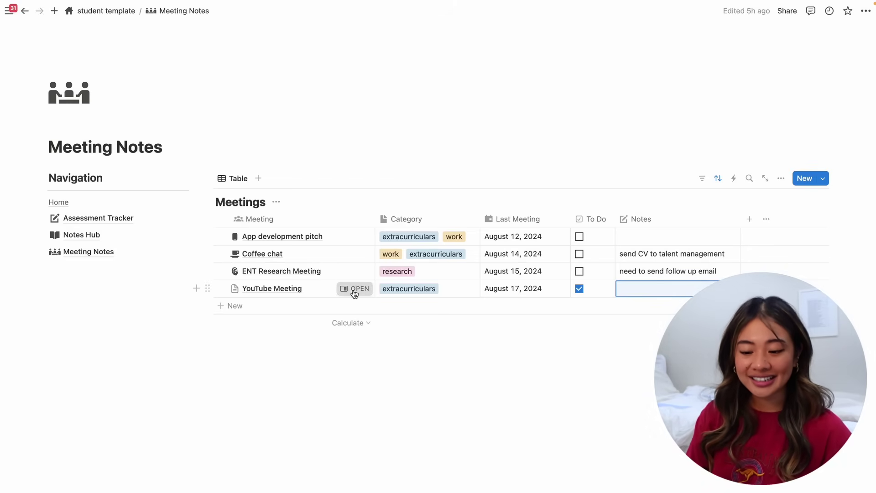
pyautogui.click(355, 289)
# Scroll through the YouTube Meeting page's meeting template, briefly selecting the first agenda placeholder.
pyautogui.scroll(-3, 590, 227)
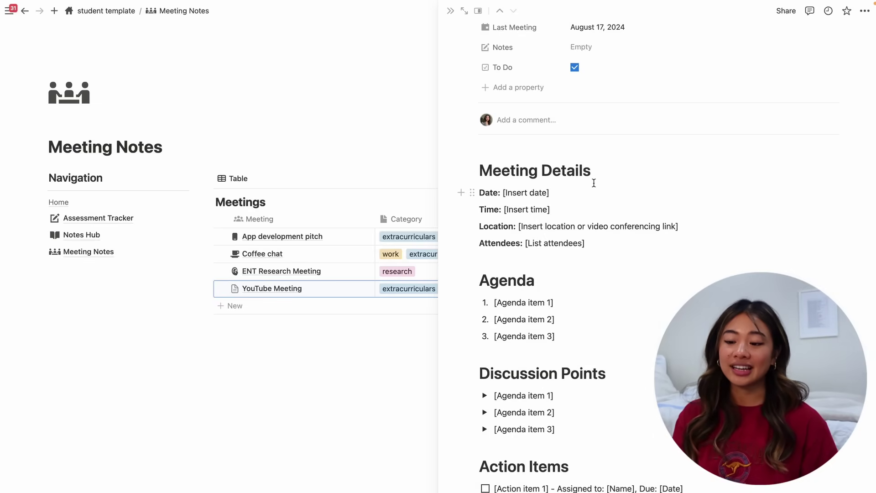
pyautogui.scroll(-3, 570, 251)
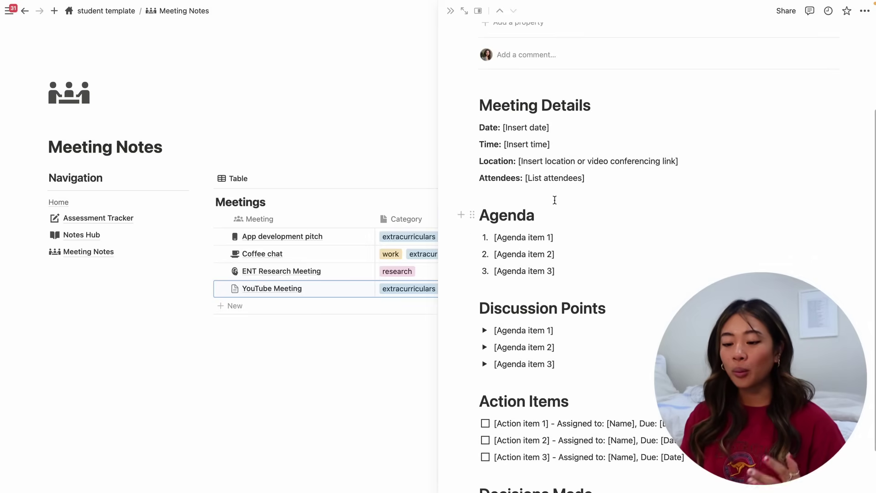
pyautogui.scroll(-3, 581, 309)
pyautogui.scroll(-5, 583, 301)
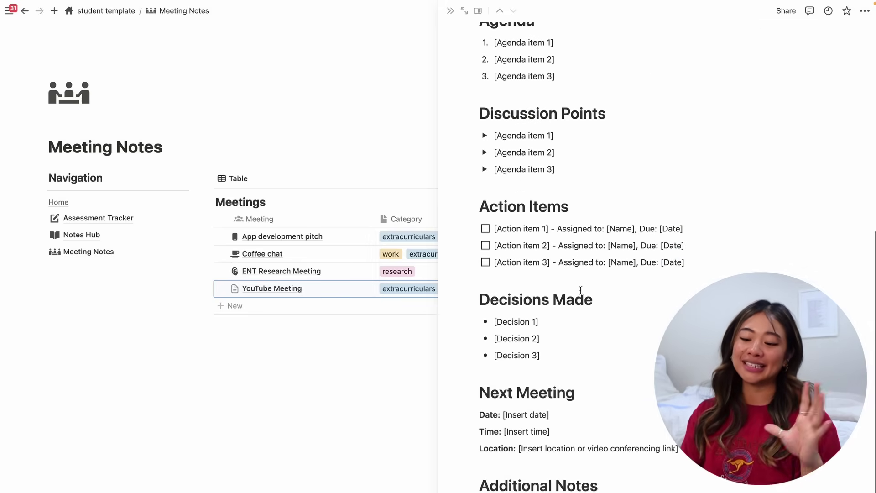
pyautogui.scroll(10, 646, 415)
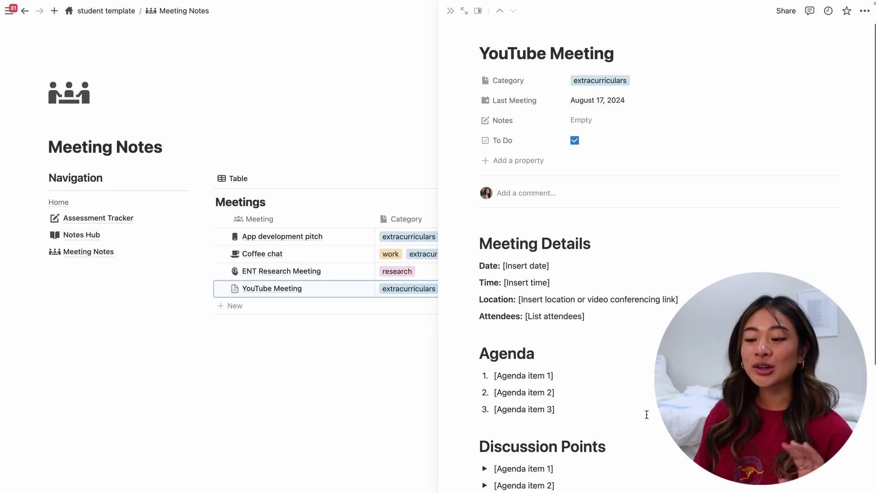
pyautogui.scroll(-3, 647, 414)
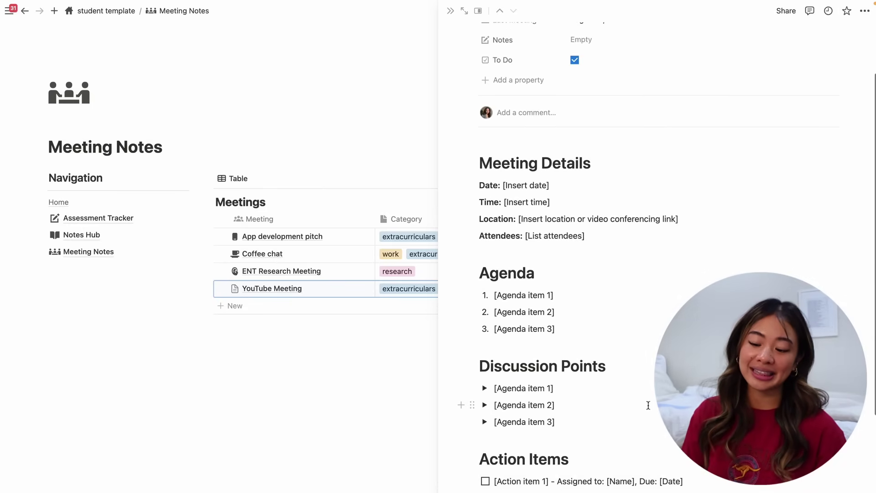
pyautogui.moveTo(554, 295); pyautogui.dragTo(496, 296)
pyautogui.click(548, 311)
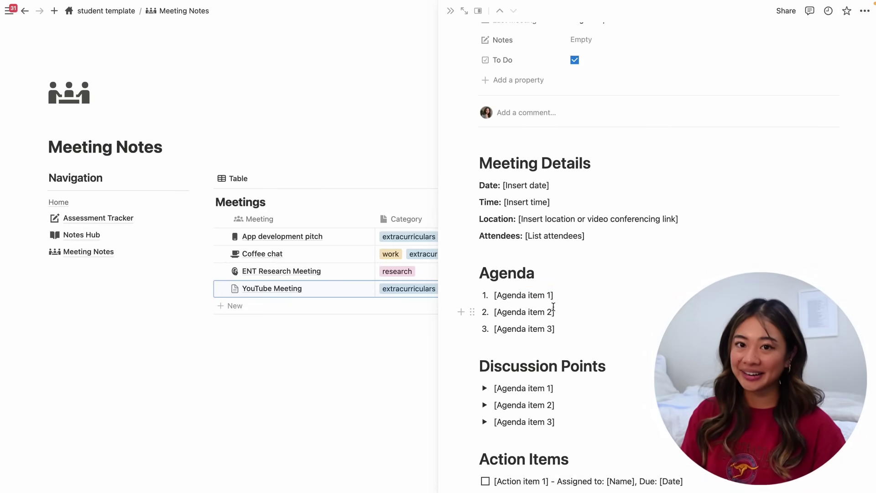
pyautogui.scroll(3, 554, 307)
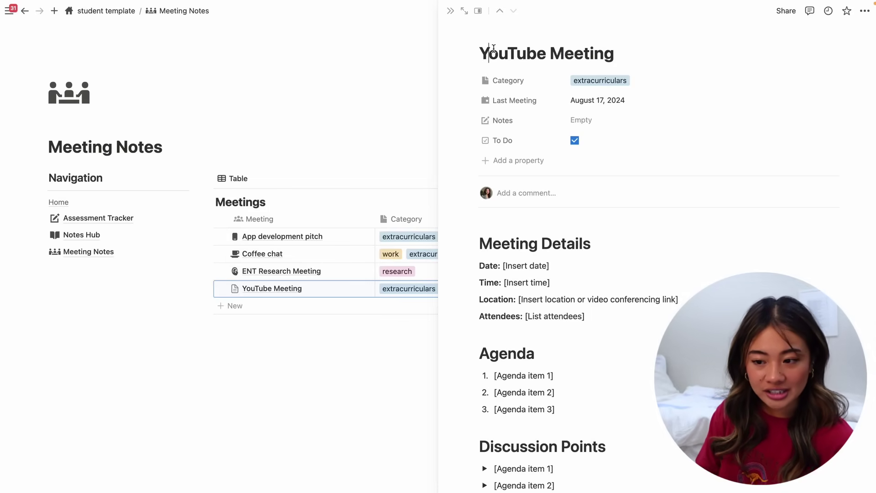
# Give the YouTube Meeting page the dark flower icon from the Icons collection.
pyautogui.moveTo(499, 36)
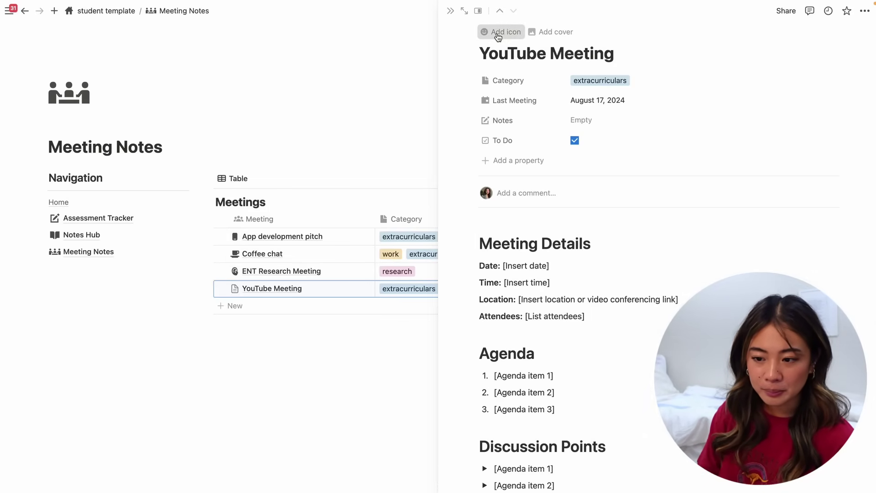
pyautogui.click(494, 40)
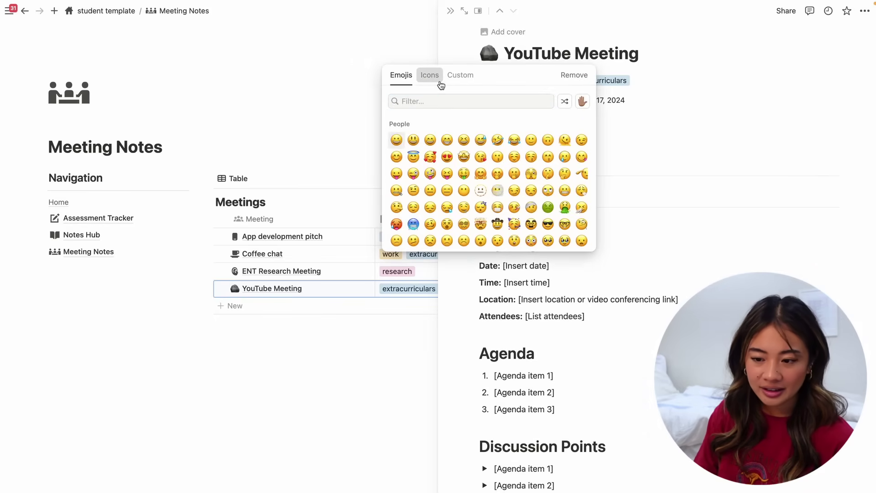
pyautogui.click(439, 82)
pyautogui.moveTo(431, 140)
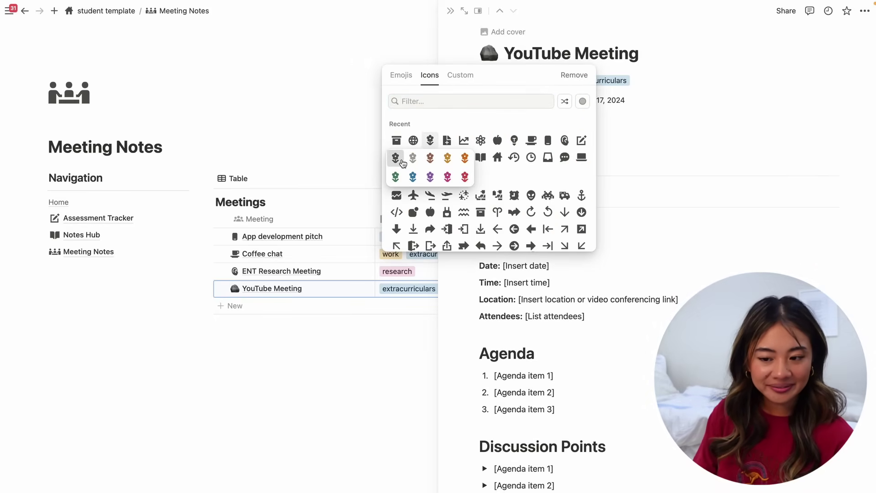
pyautogui.click(401, 159)
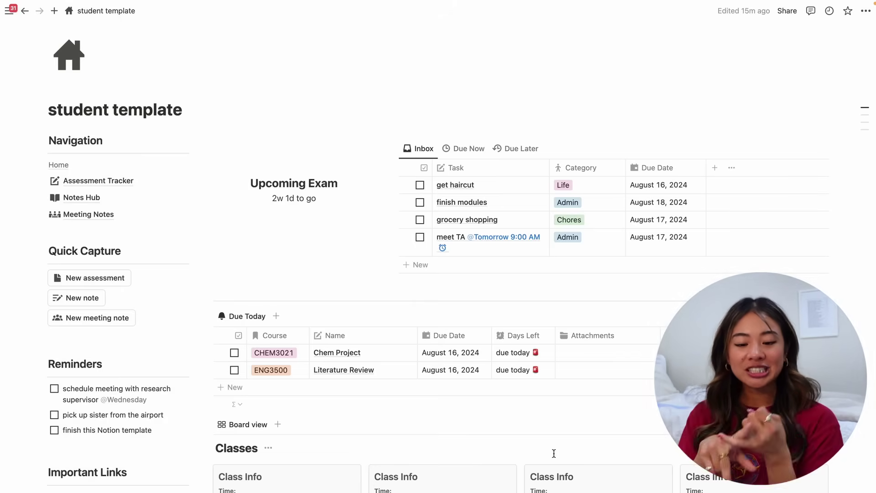
pyautogui.moveTo(101, 216)
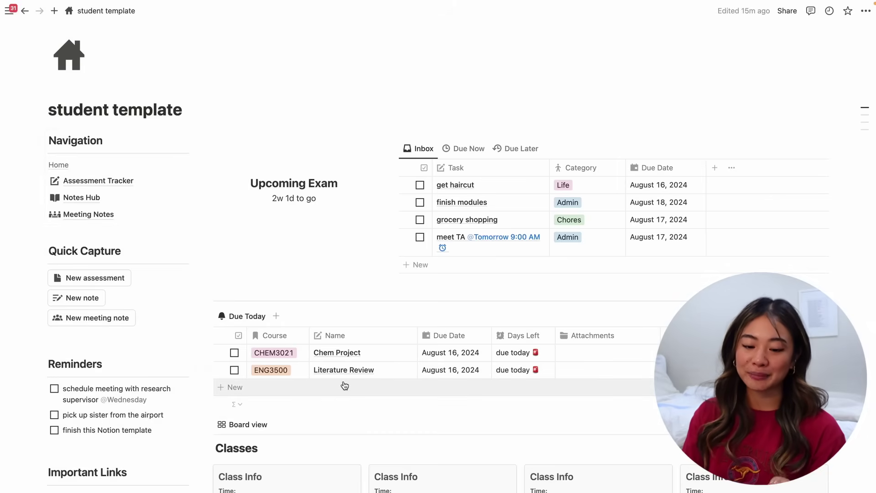
pyautogui.moveTo(461, 409)
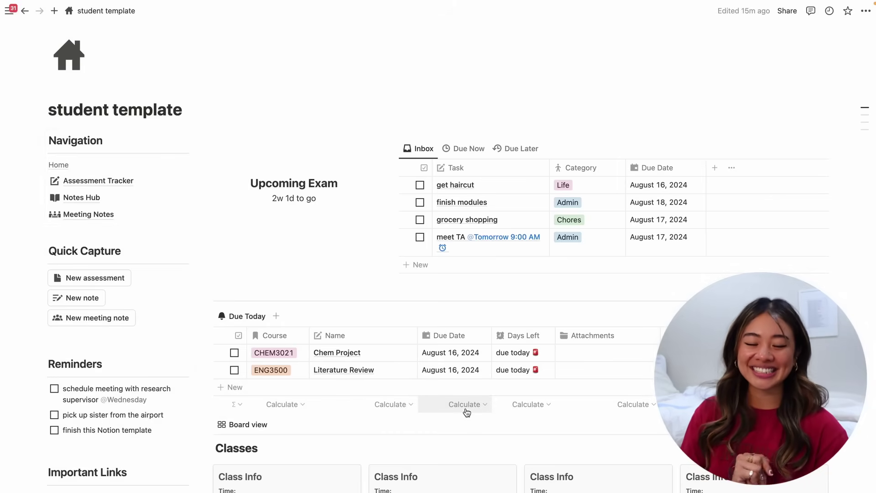
pyautogui.scroll(2, 123, 216)
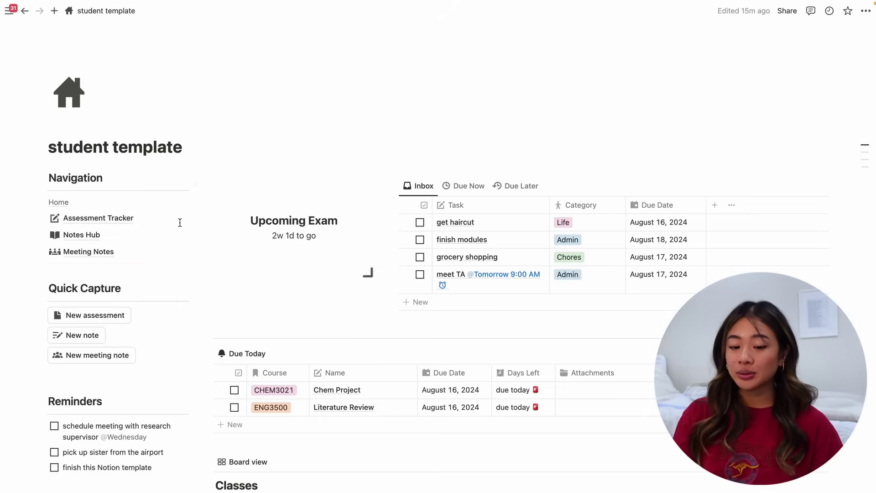
pyautogui.click(105, 218)
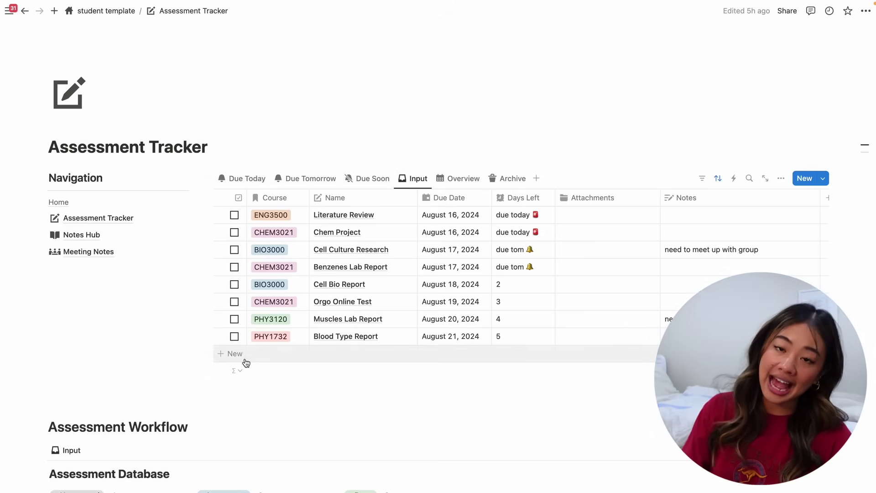
pyautogui.click(59, 202)
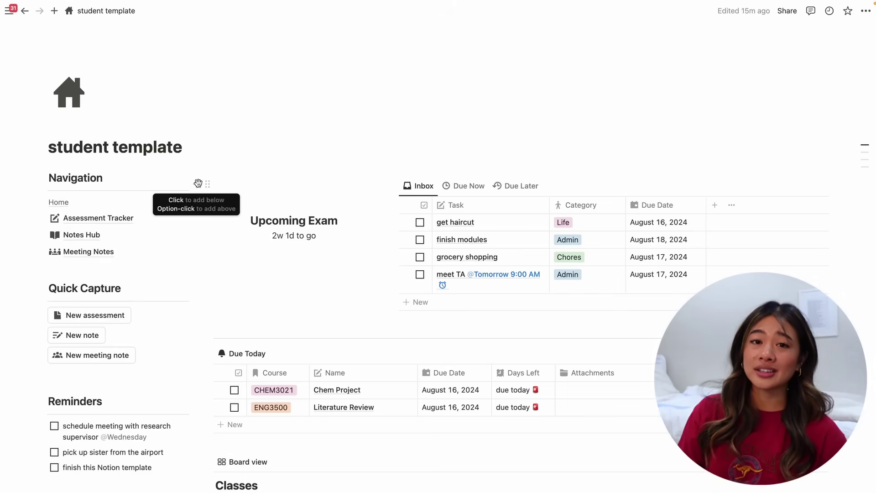
pyautogui.click(112, 319)
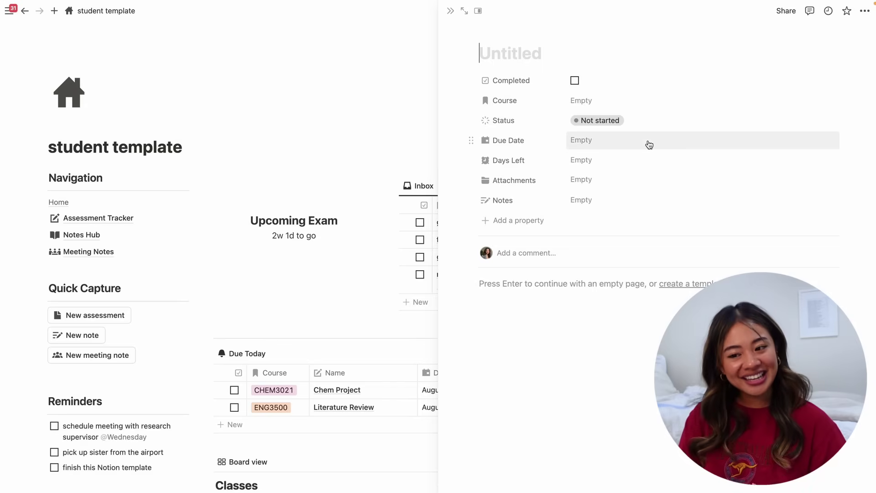
# Title the new assessment 'NEW ASSESSMENT', correcting the missing M.
pyautogui.write('NEW ASSESS')
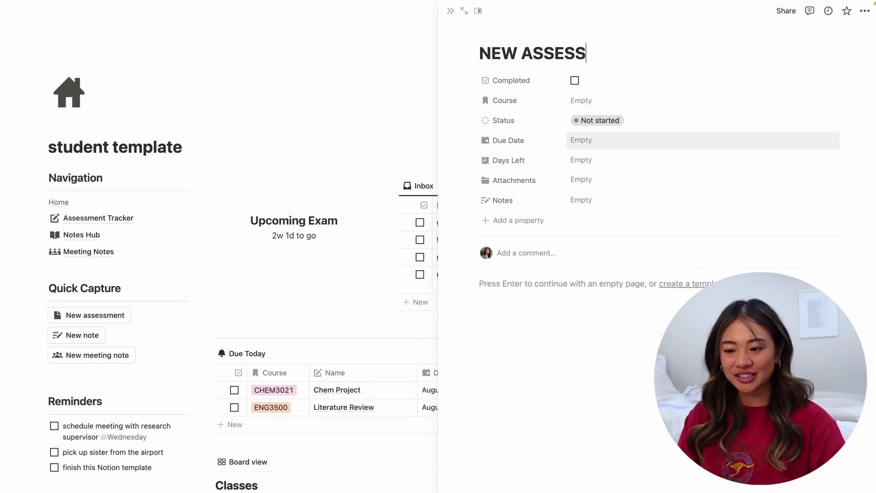
pyautogui.write('ENT')
pyautogui.click(585, 55)
pyautogui.write('M')
# Set its course to PHY3120 and due date to August 22, 2024, then view the Assessment Tracker.
pyautogui.click(582, 100)
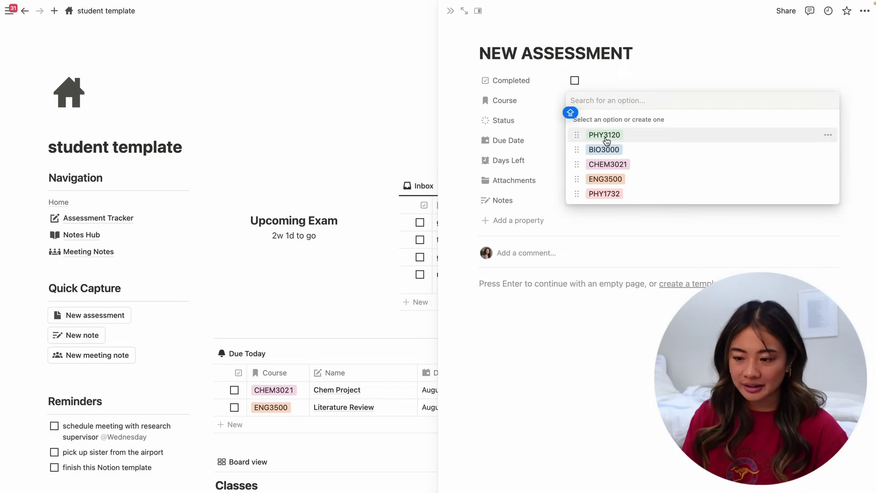
pyautogui.click(582, 133)
pyautogui.click(586, 140)
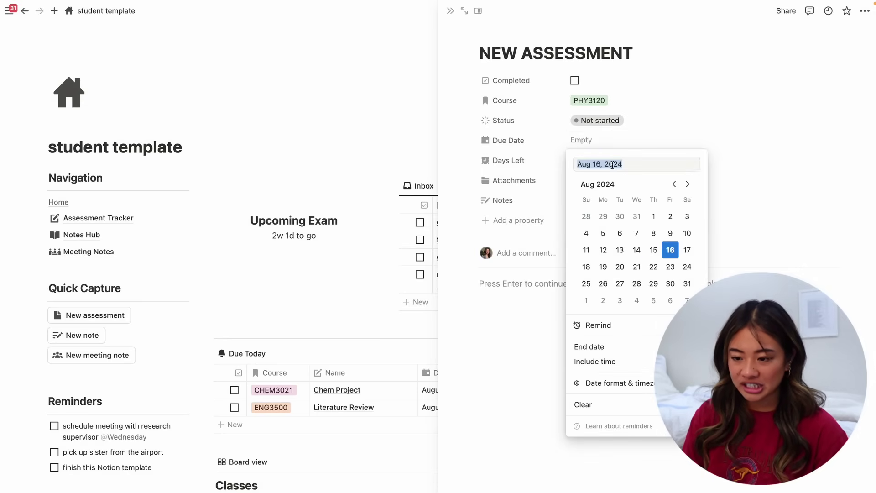
pyautogui.click(654, 266)
pyautogui.click(451, 10)
pyautogui.click(451, 10)
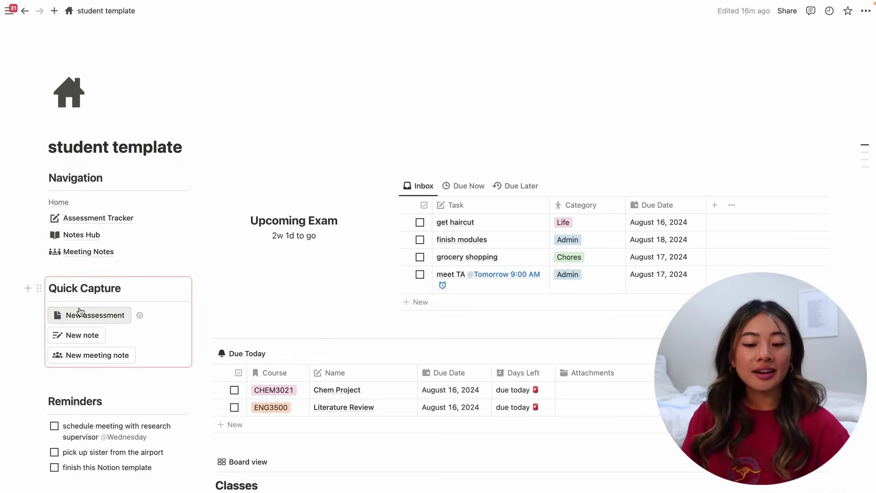
pyautogui.click(115, 218)
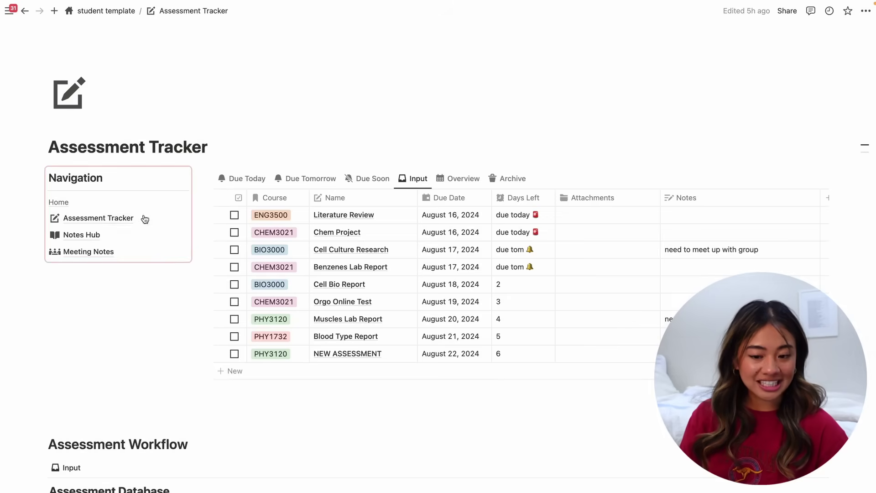
# Glance at the Assessment Workflow board, then return Home from the Navigation list.
pyautogui.scroll(-6, 389, 354)
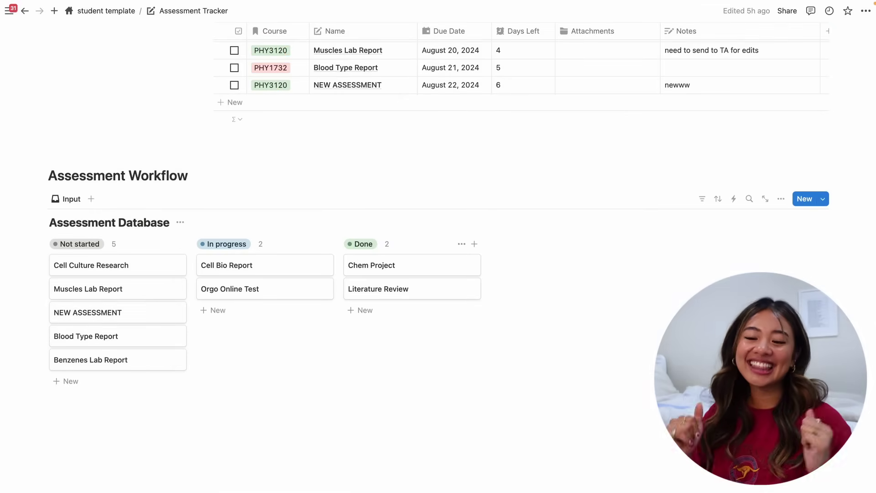
pyautogui.scroll(6, 438, 274)
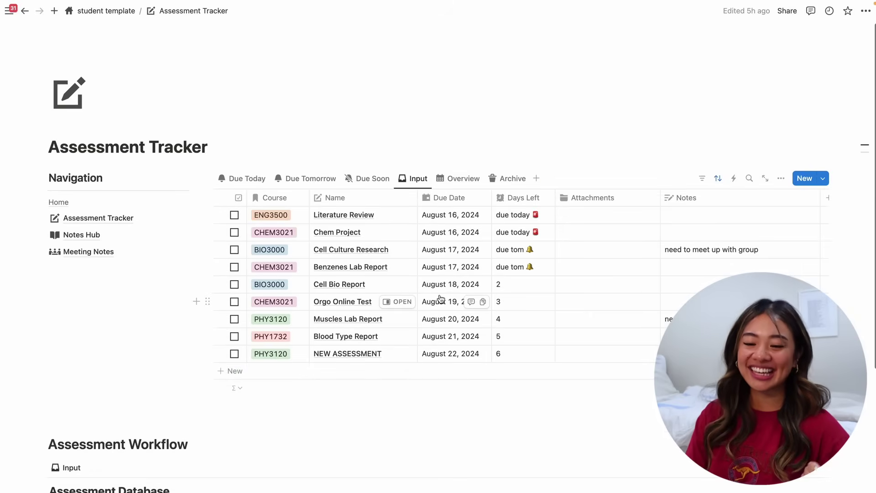
pyautogui.click(63, 202)
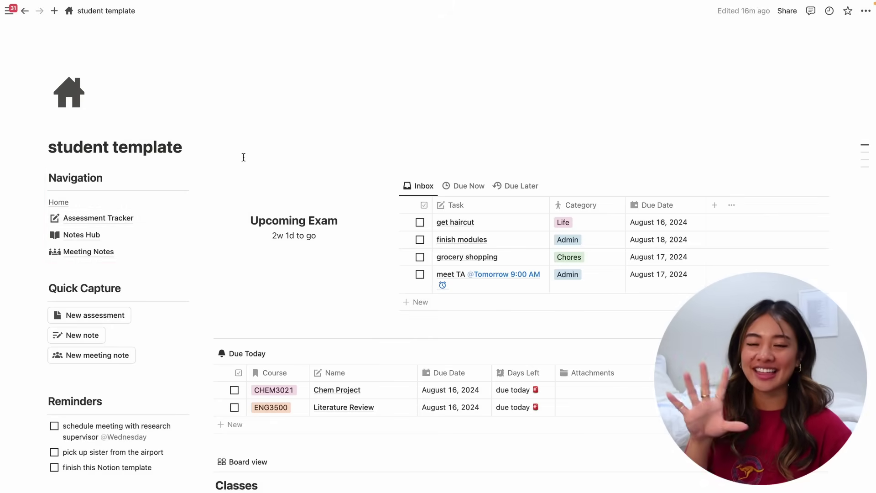
pyautogui.click(107, 319)
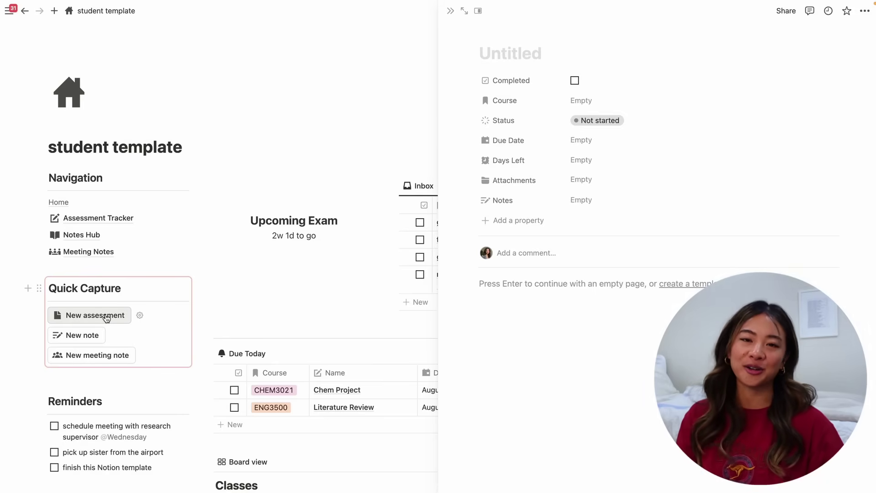
pyautogui.press('Escape')
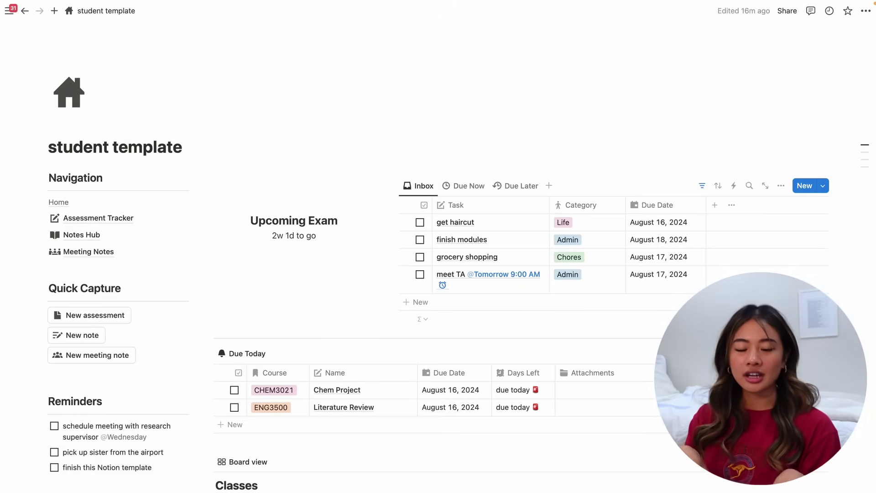
pyautogui.click(62, 335)
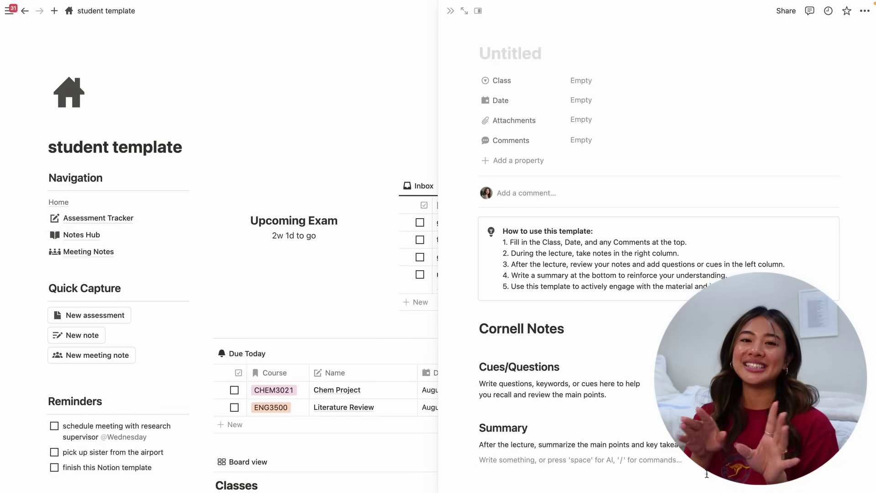
pyautogui.press('Escape')
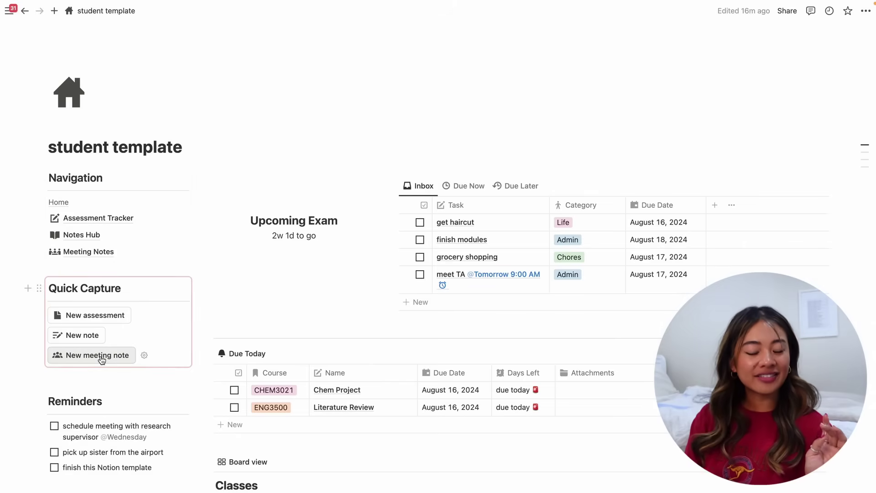
pyautogui.click(101, 358)
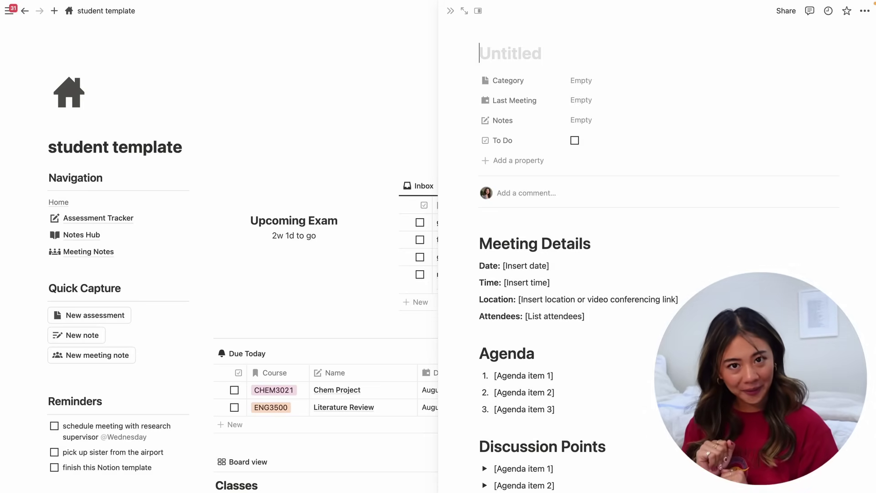
pyautogui.press('Escape')
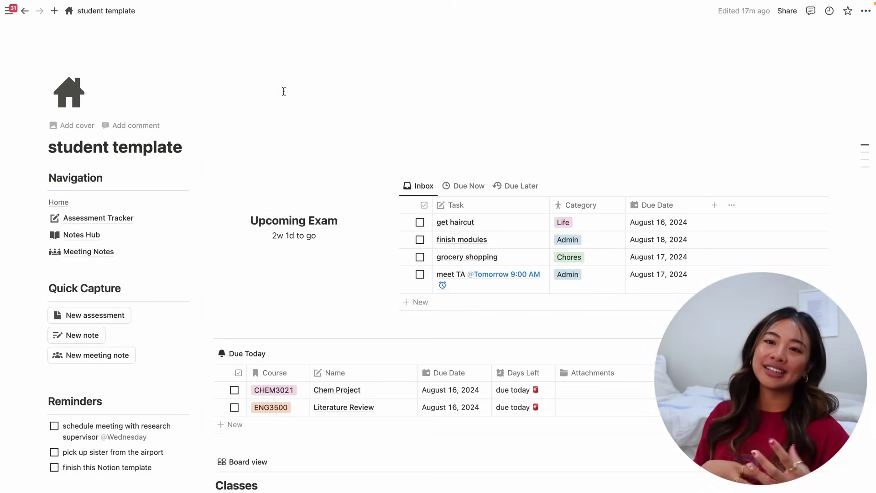
# Add an 'edit this video' to-do as the fourth item under Reminders.
pyautogui.scroll(-5, 283, 91)
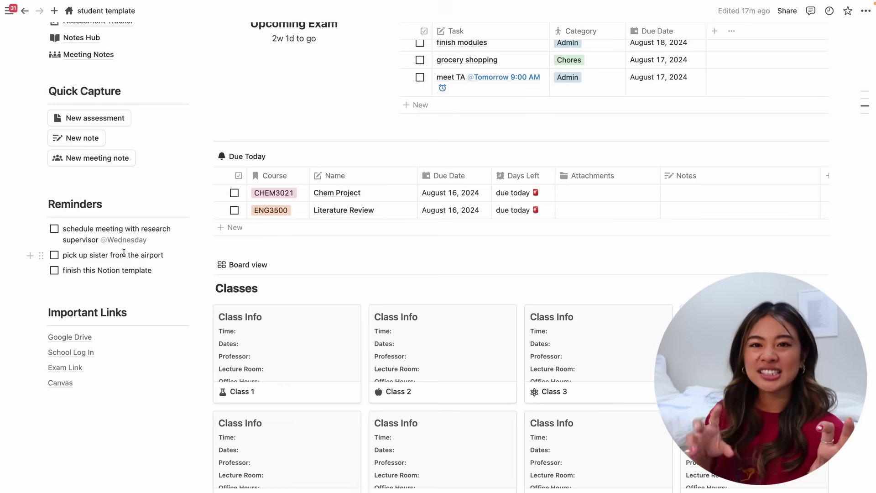
pyautogui.click(159, 270)
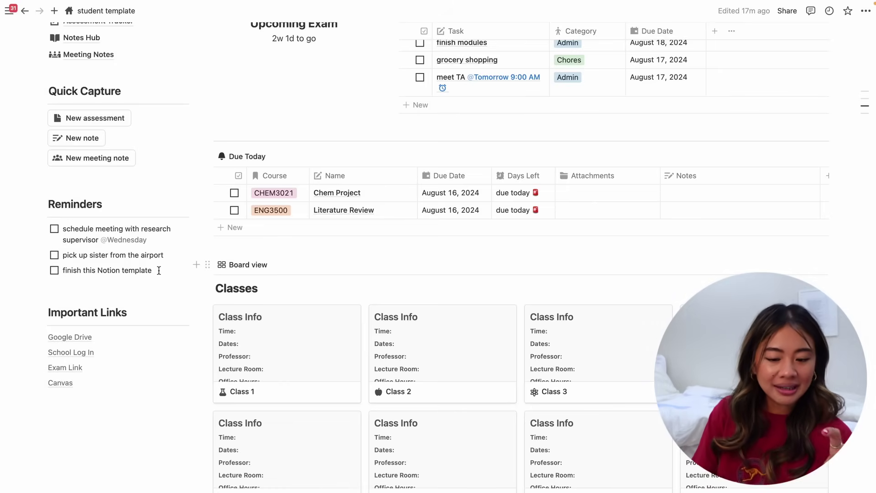
pyautogui.press('Return')
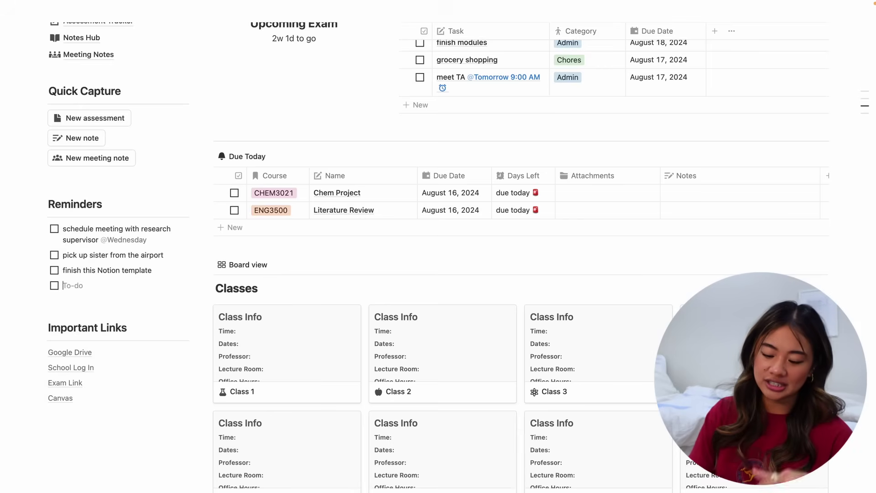
pyautogui.write('edit thi')
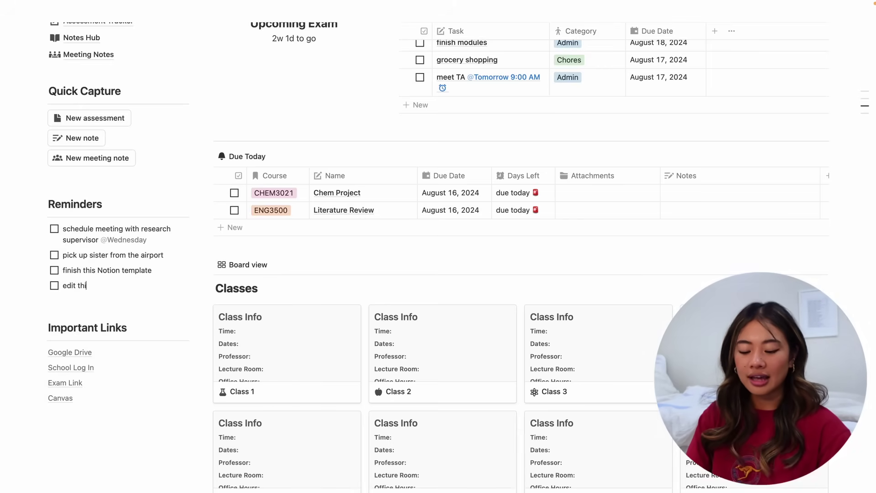
pyautogui.write('s video')
# Add a 'Link' line under Important Links and select it to attach a link.
pyautogui.click(148, 477)
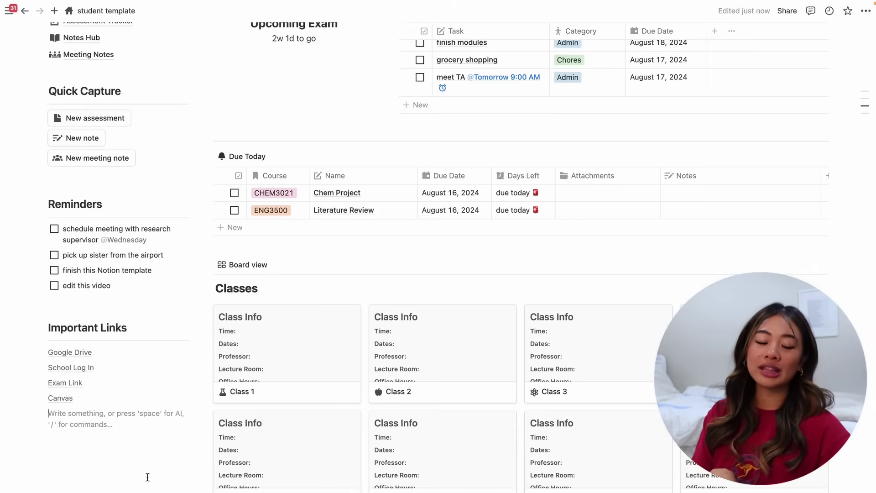
pyautogui.write('Link')
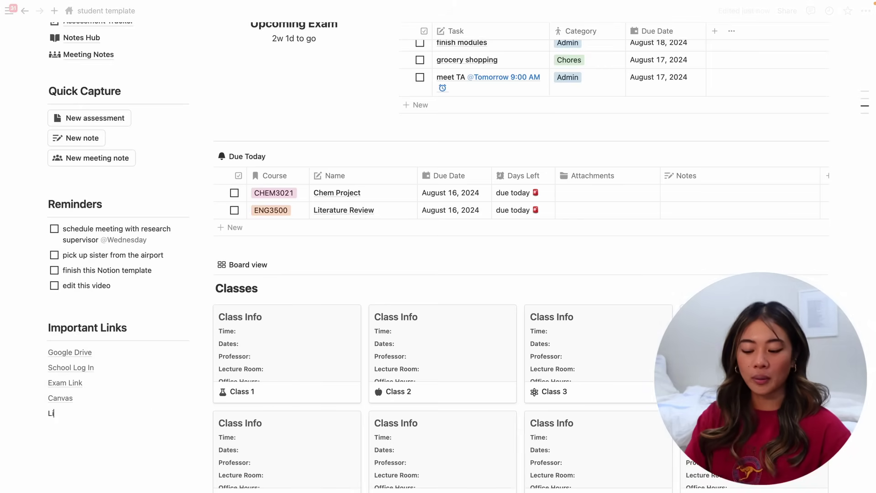
pyautogui.doubleClick(48, 416)
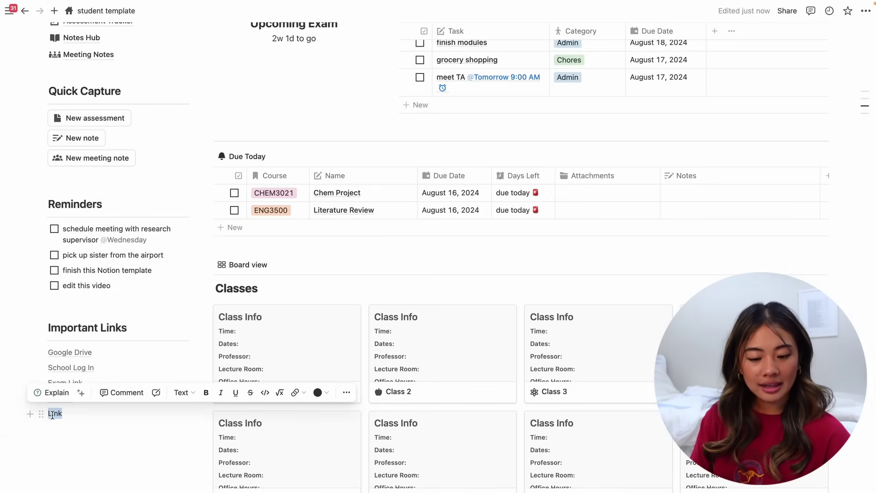
pyautogui.click(295, 393)
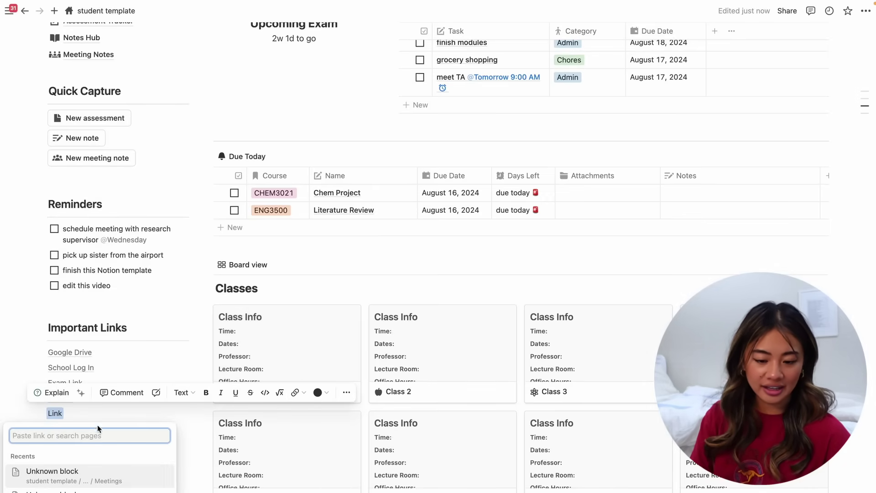